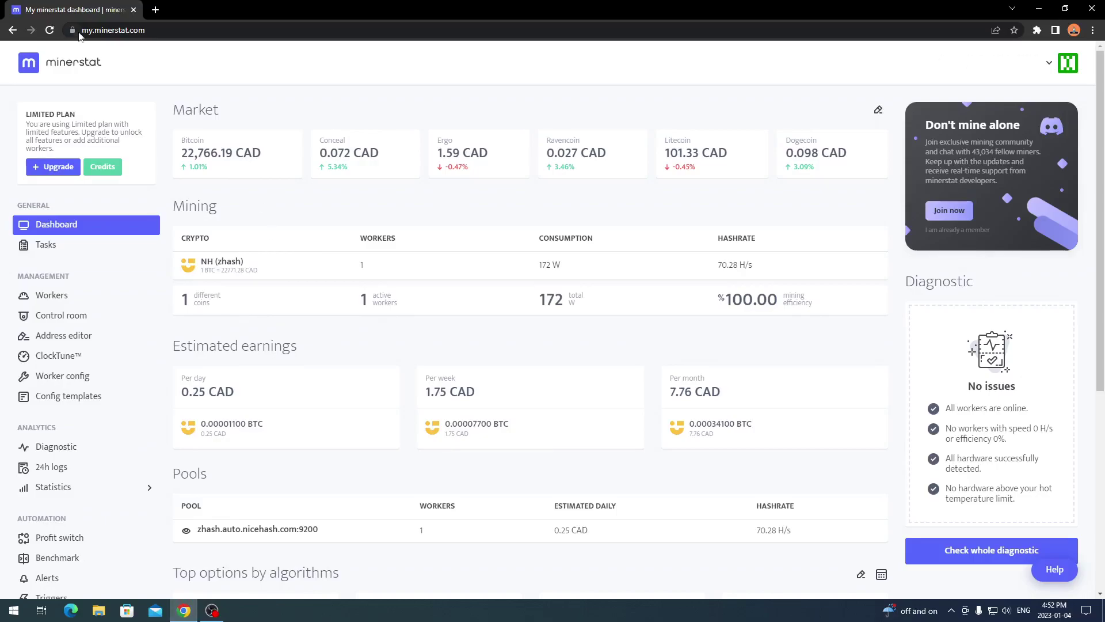
Open the minerstat.com home page in a duplicate of the dashboard tab, and close the duplicate after viewing it.
right_click(69, 64)
click(81, 71)
click(195, 7)
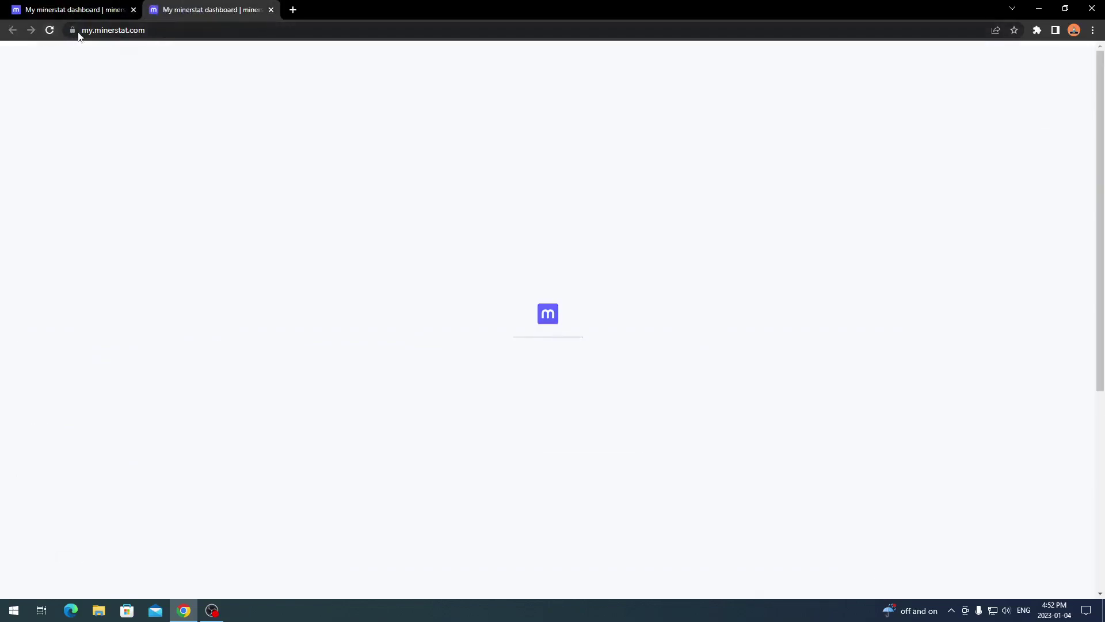
click(93, 30)
key(BackSpace)
key(BackSpace)
key(BackSpace)
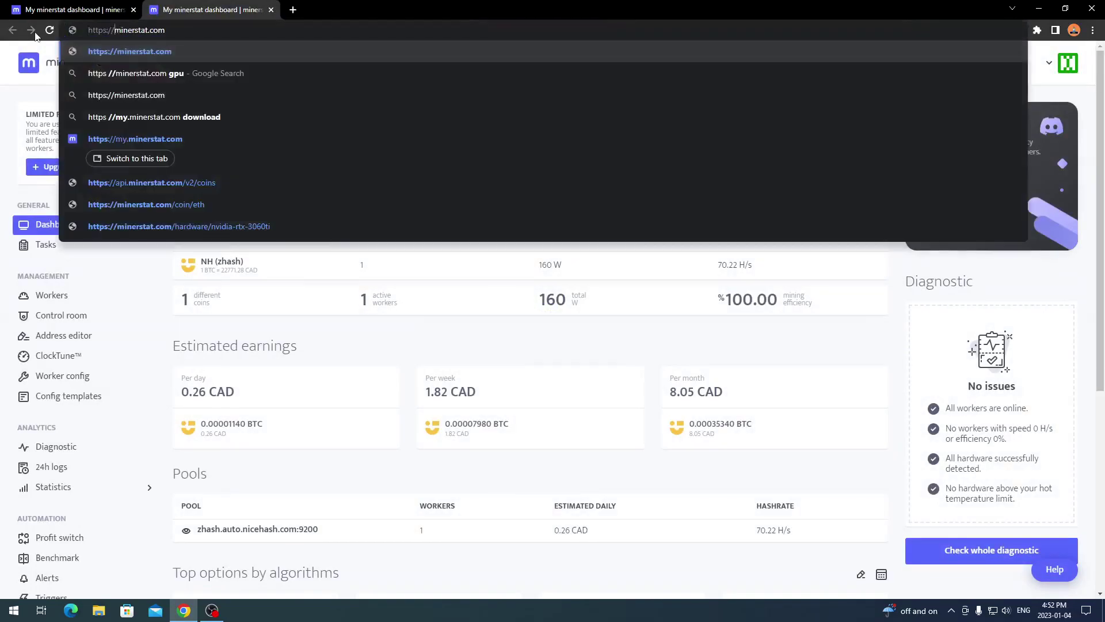
key(Return)
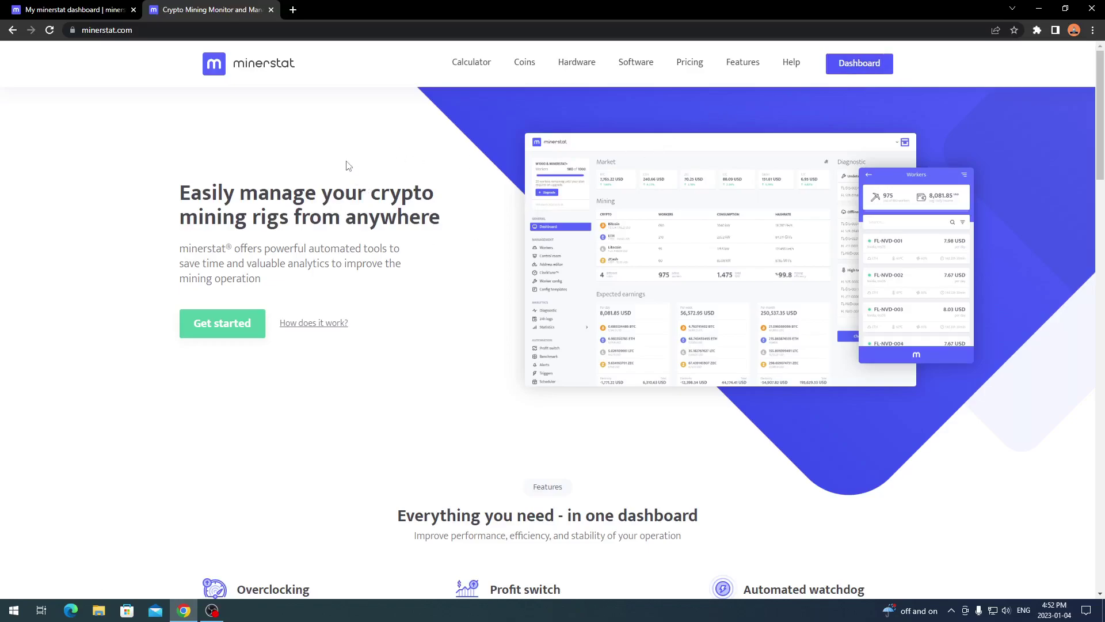
click(271, 11)
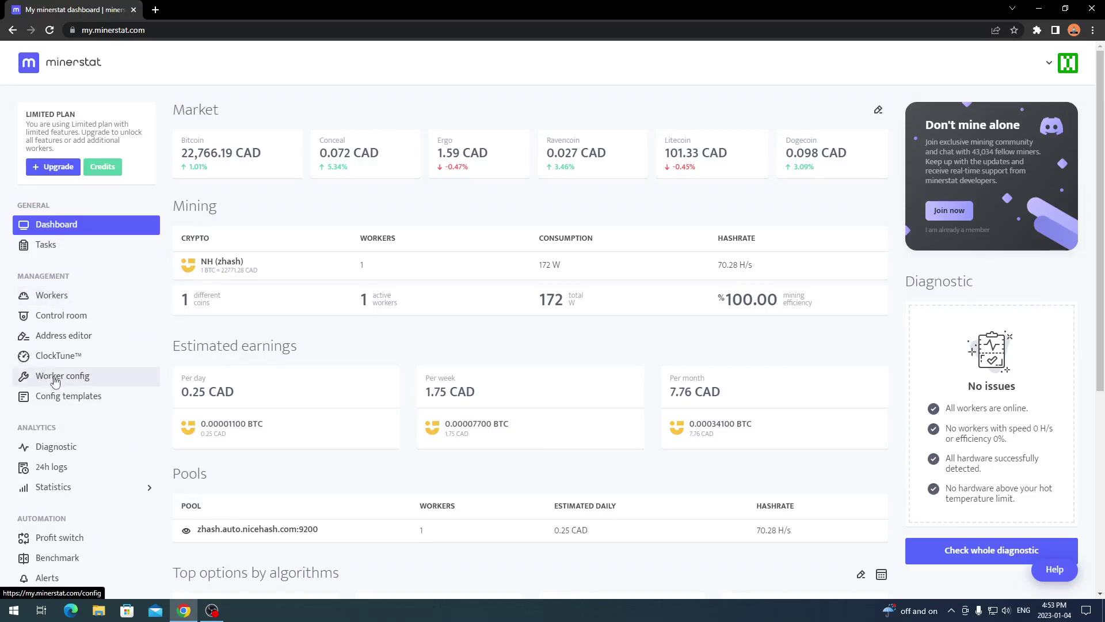
Open the Workers list and try to add a new worker.
click(52, 296)
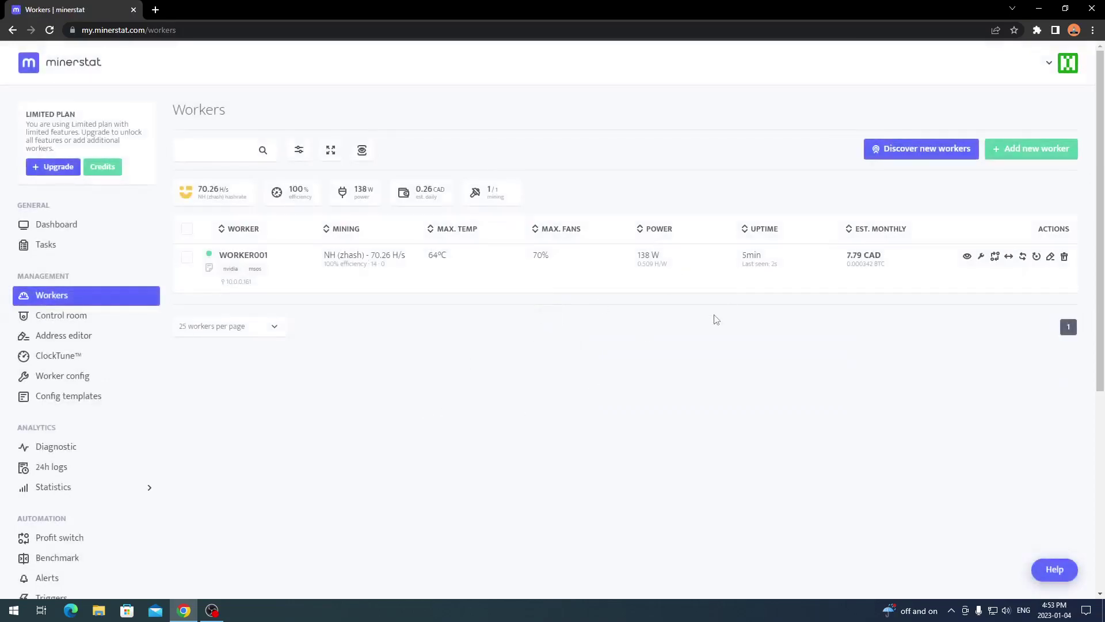
click(1032, 149)
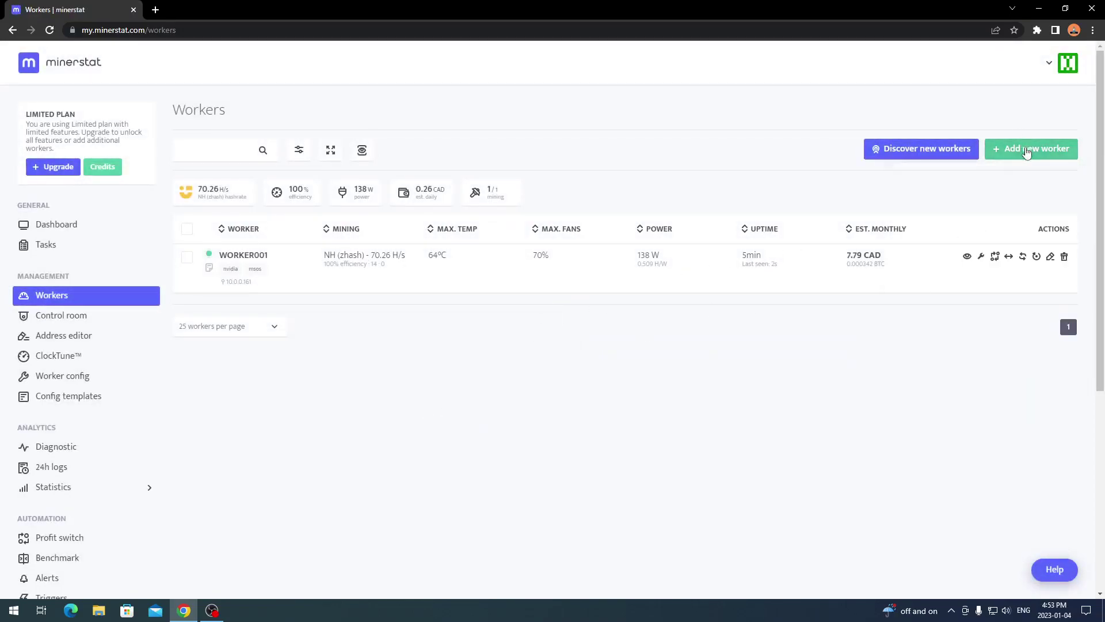
click(1025, 149)
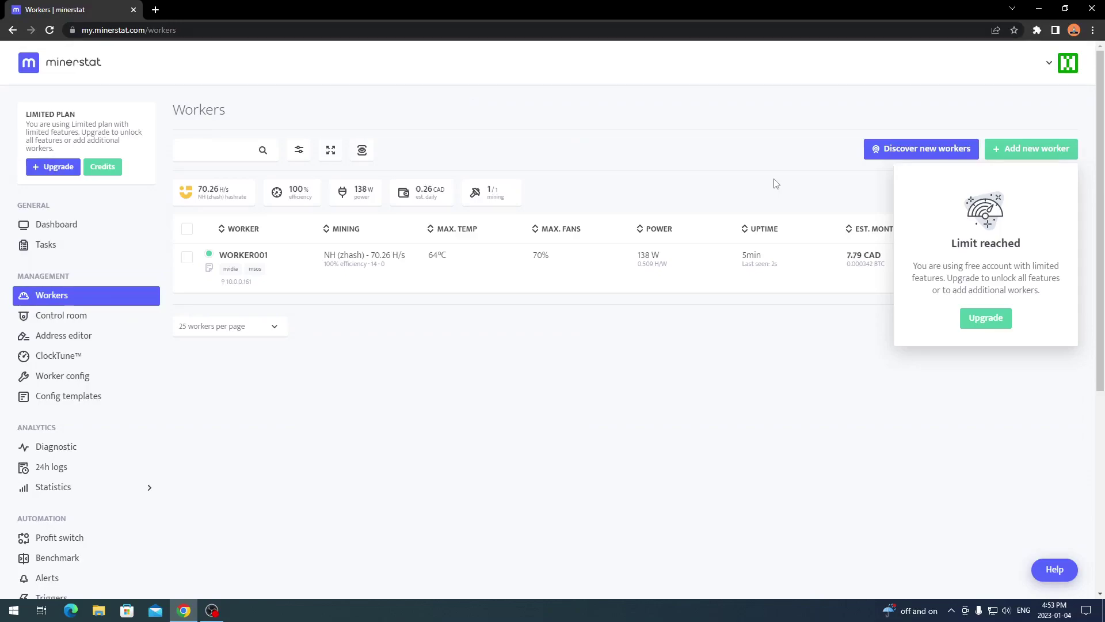
click(685, 371)
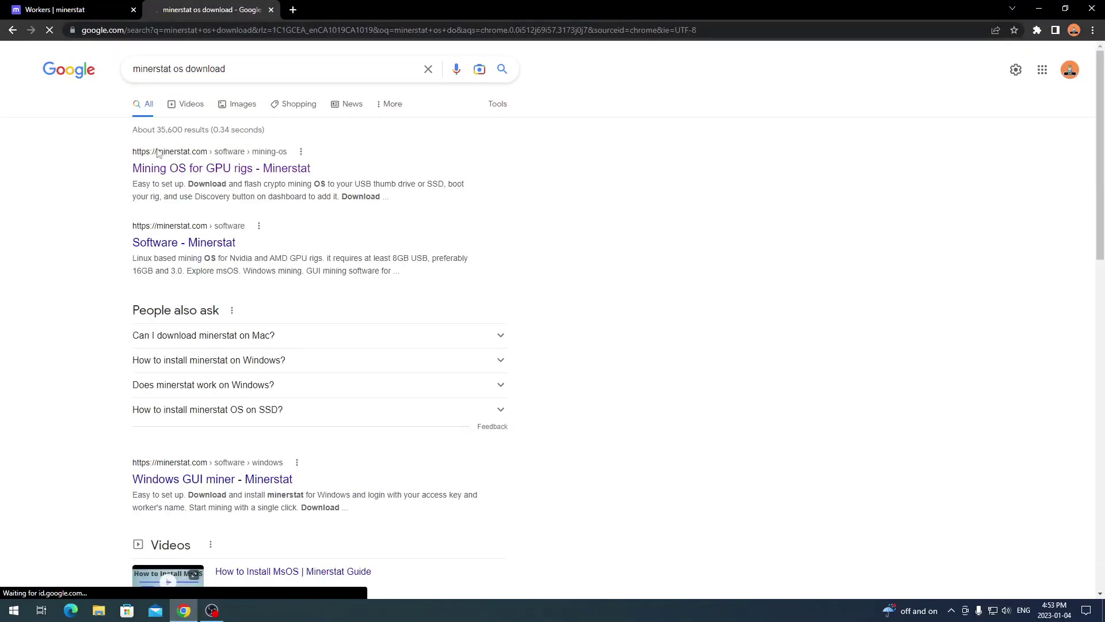
Open minerstat's Mining OS page from the search results, view the msOS download options, and return to the Workers page.
click(159, 170)
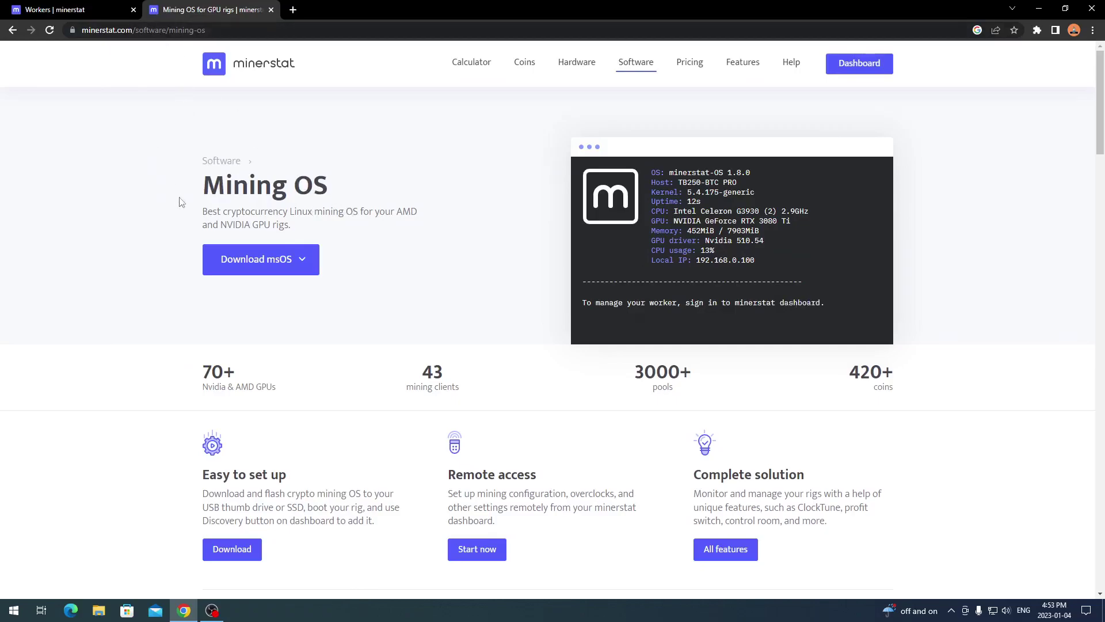
click(304, 262)
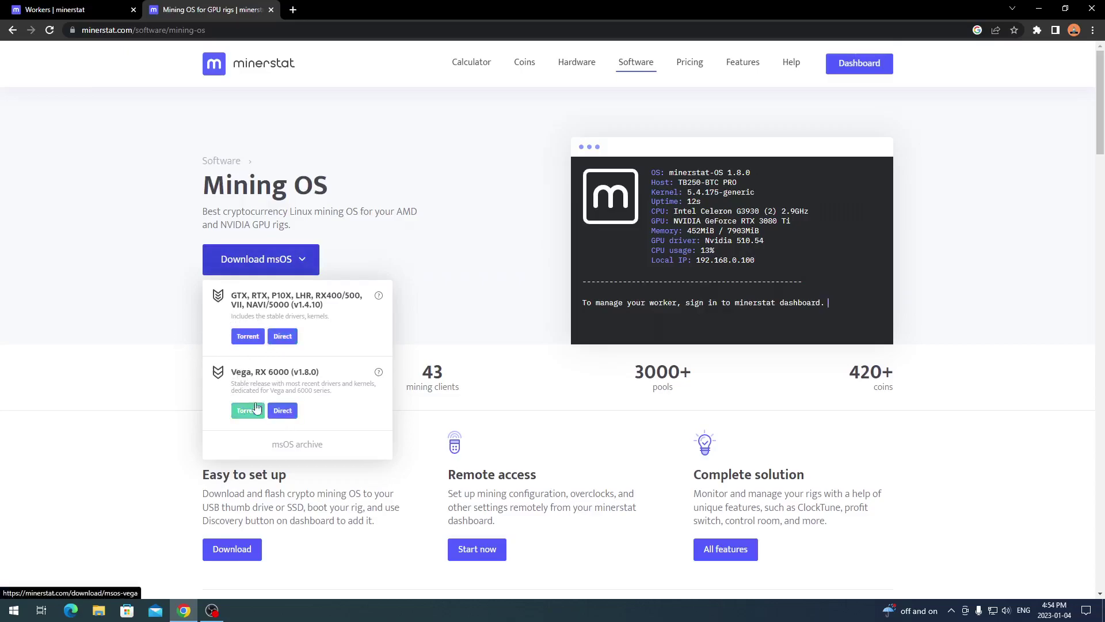
click(180, 311)
key(ctrl+Tab)
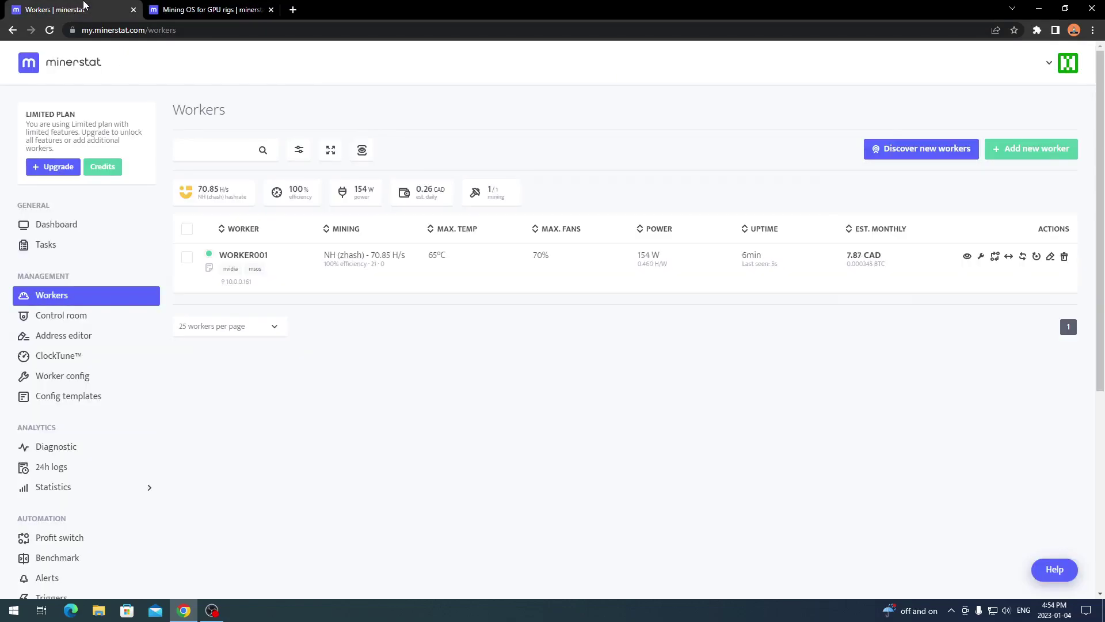
Show the Windows desktop to locate the balenaEtcher shortcut, and return to the Mining OS page in Chrome.
click(196, 612)
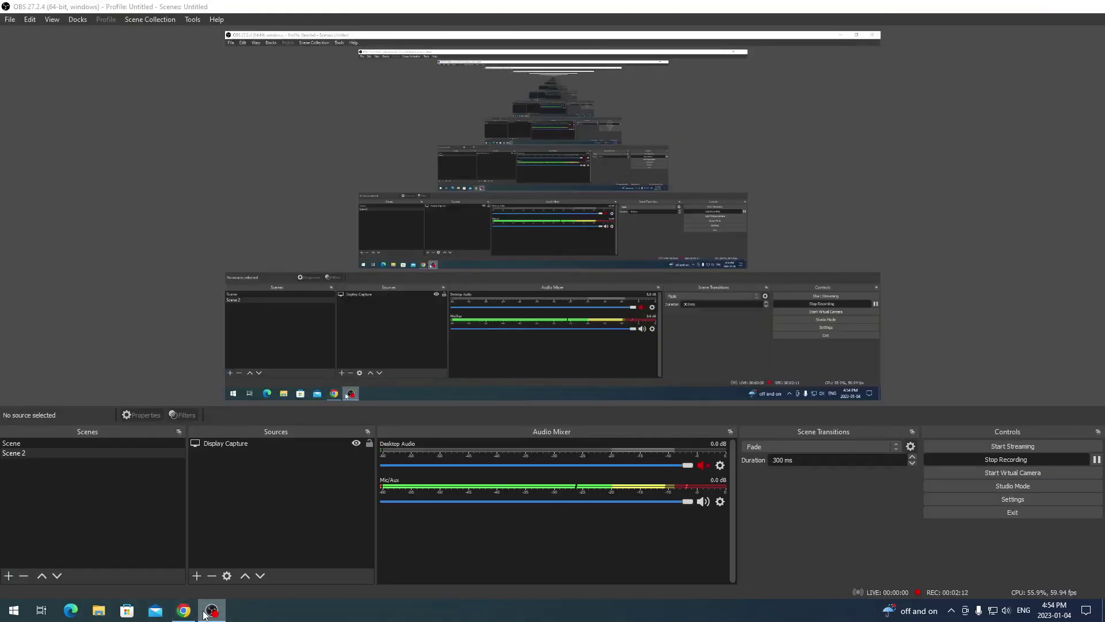
click(205, 613)
mouse_move(111, 200)
mouse_down()
mouse_move(287, 206)
mouse_move(114, 205)
mouse_up()
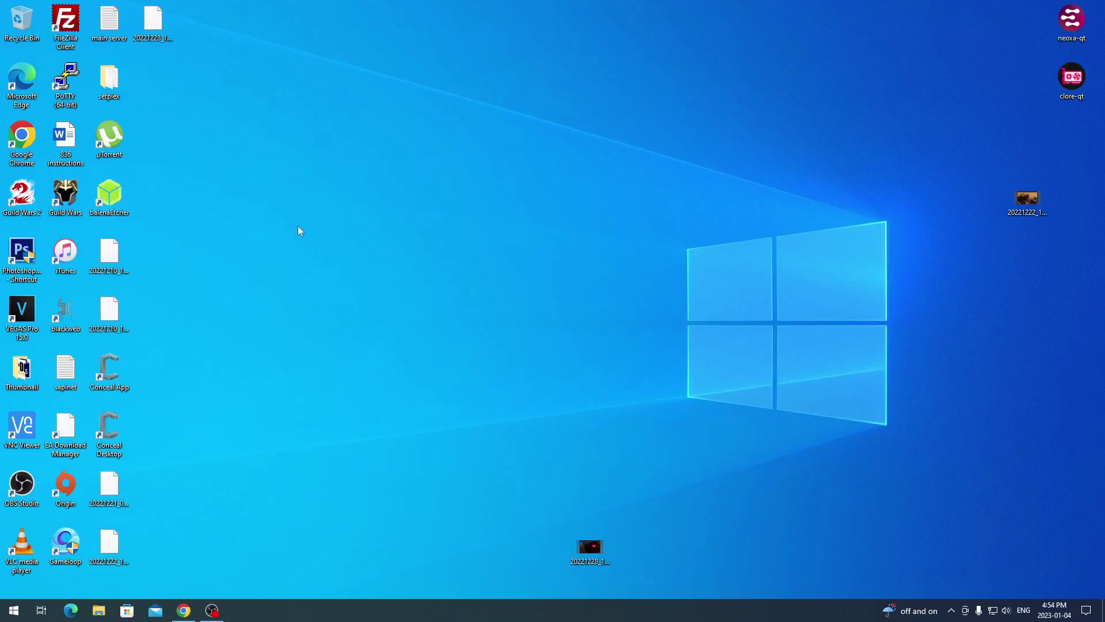
click(188, 613)
click(187, 7)
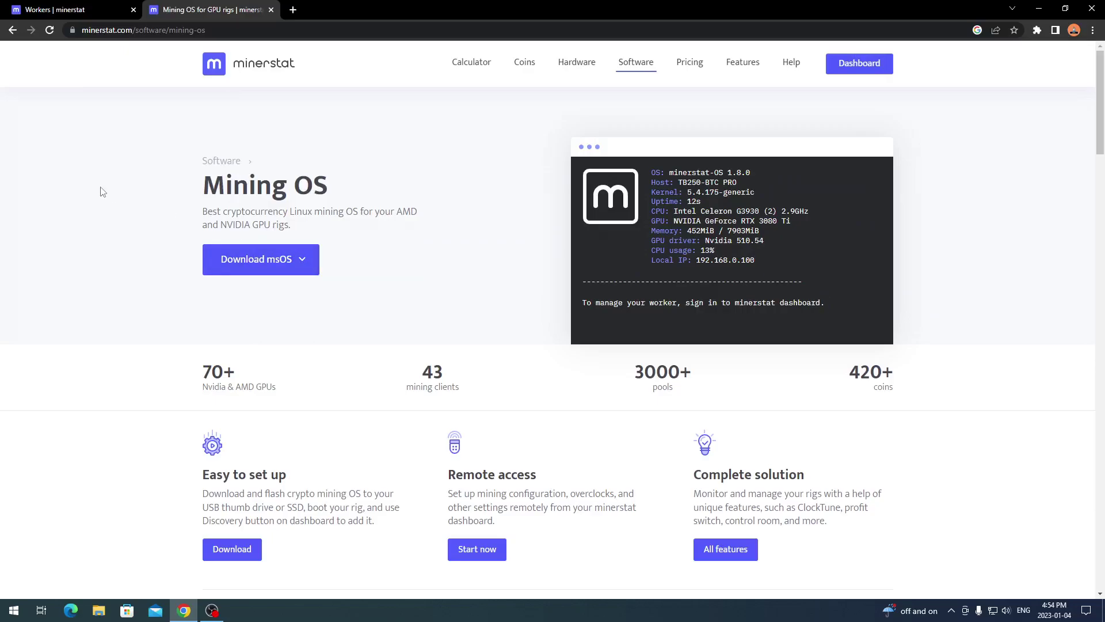
click(95, 7)
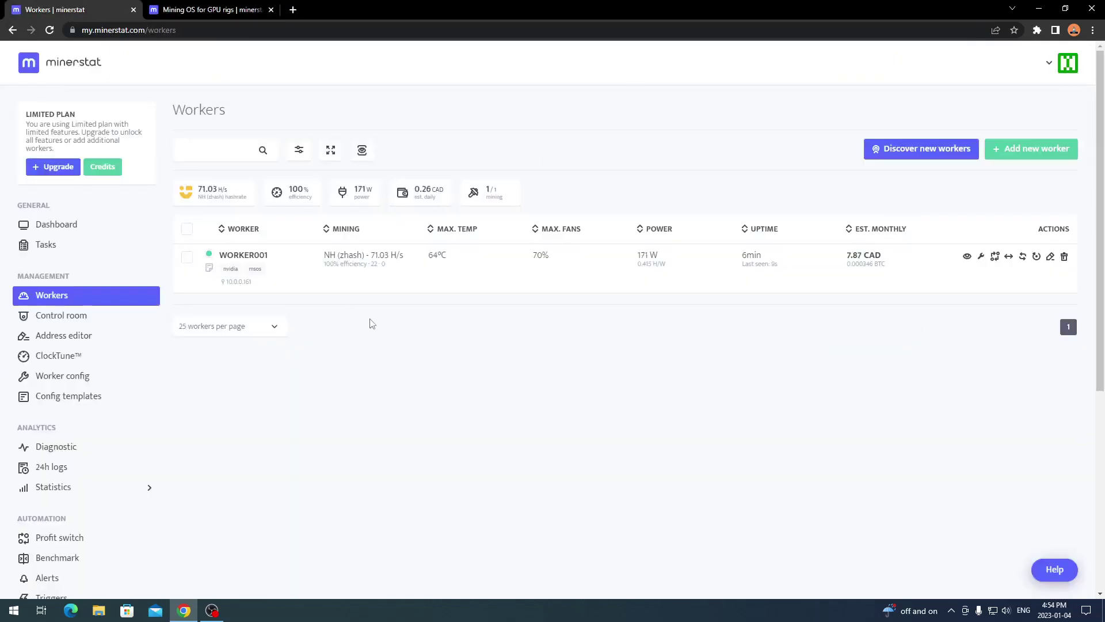
click(191, 12)
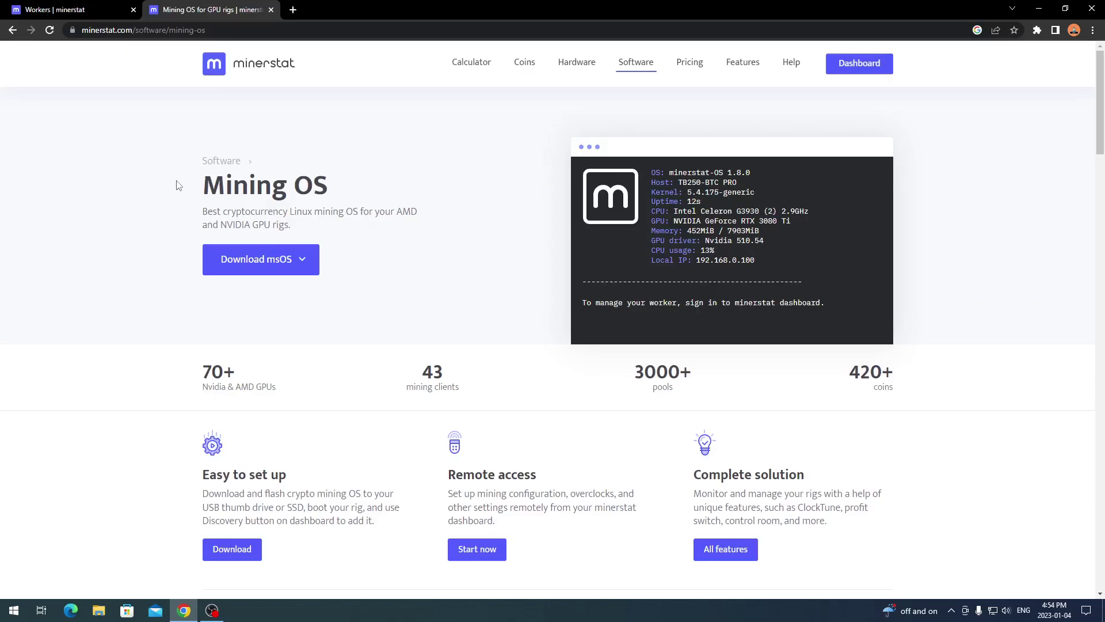
Open WORKER001's statistics from the Workers list and examine its earnings, mining chart and GPU hardware table.
click(104, 9)
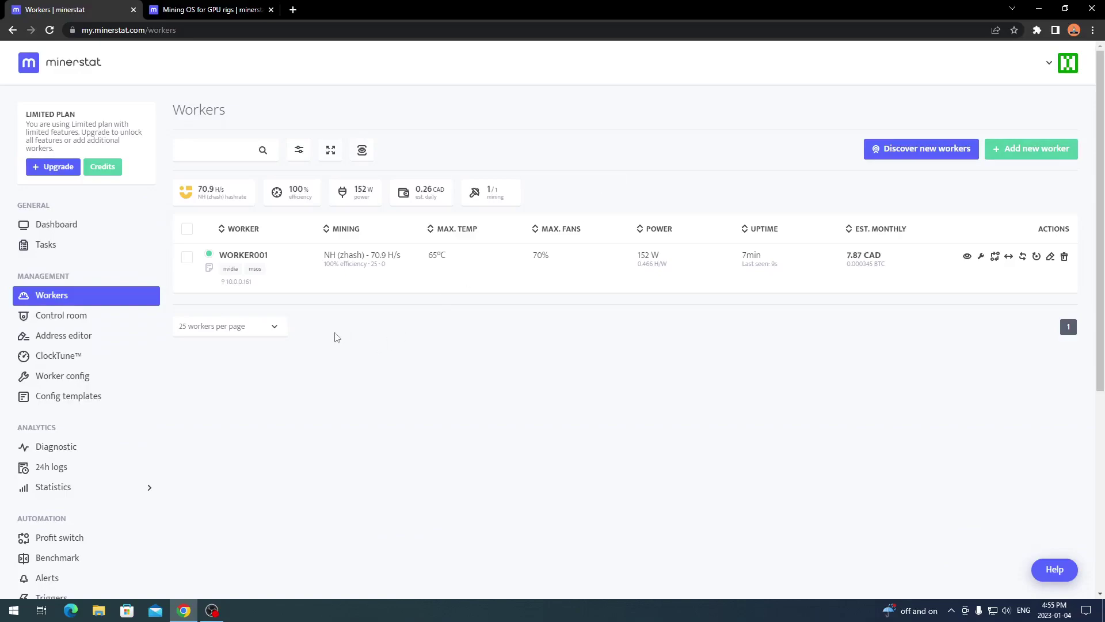
click(242, 259)
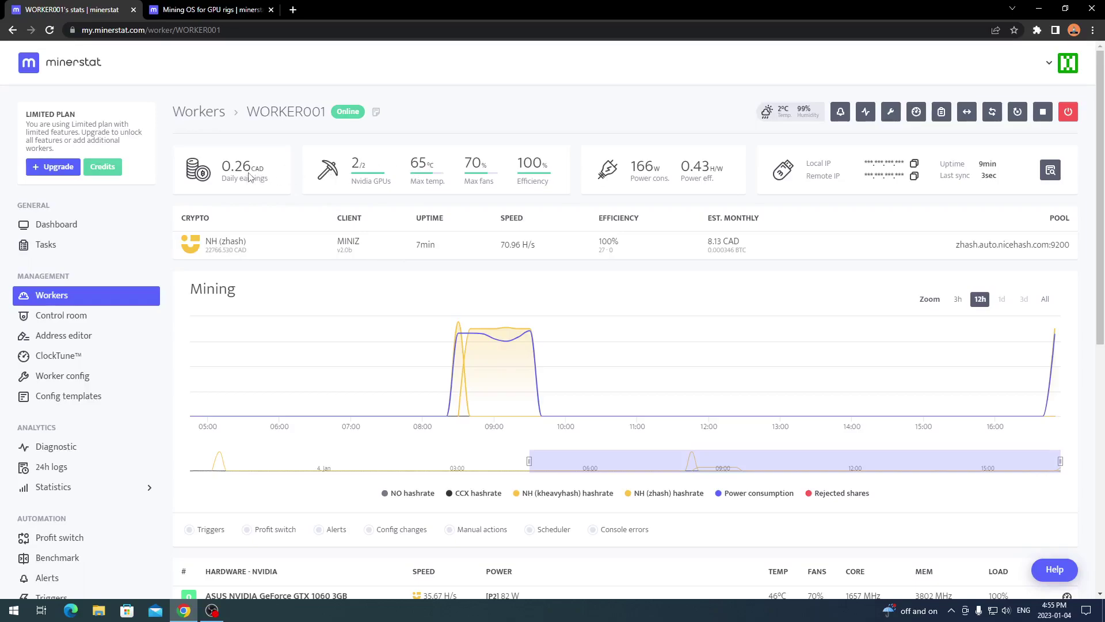
mouse_move(643, 171)
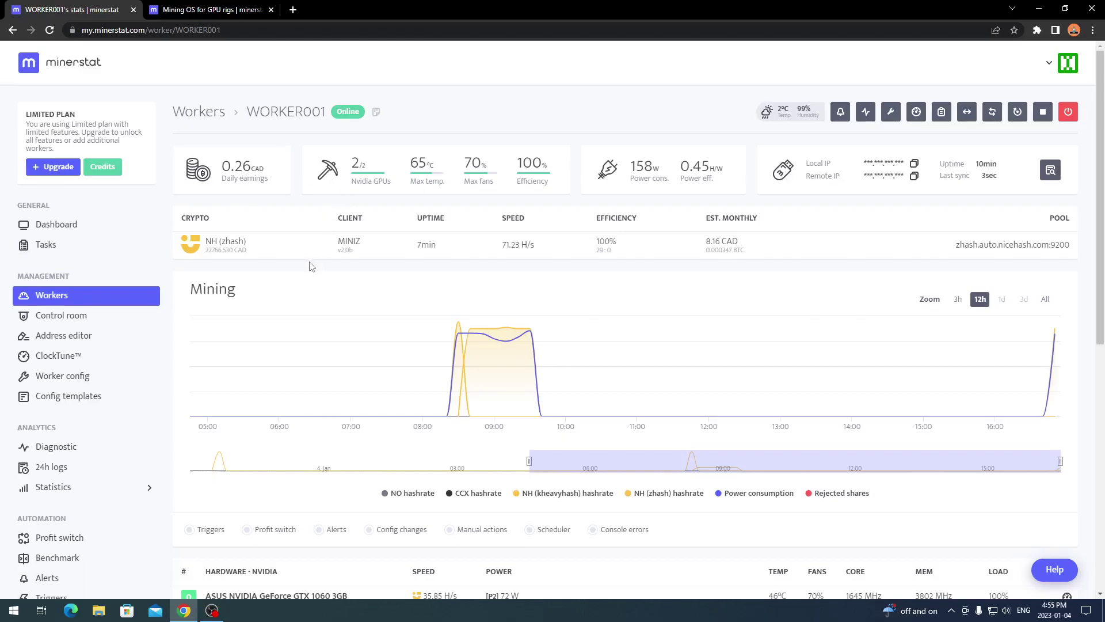
scroll(236, 296, down, 2)
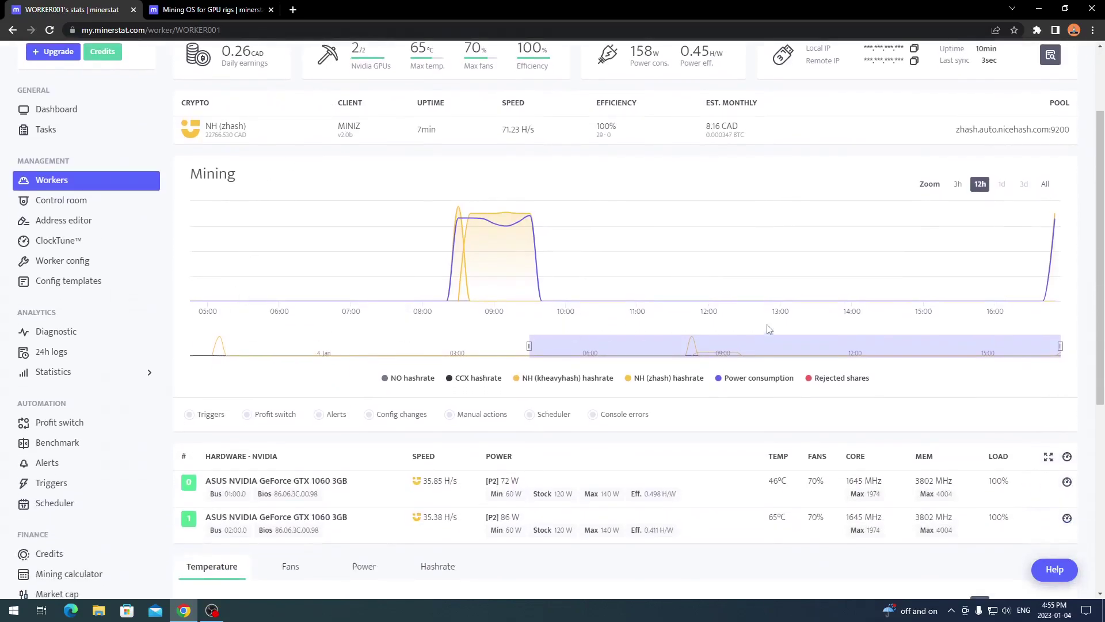
mouse_move(1055, 242)
scroll(571, 297, down, 3)
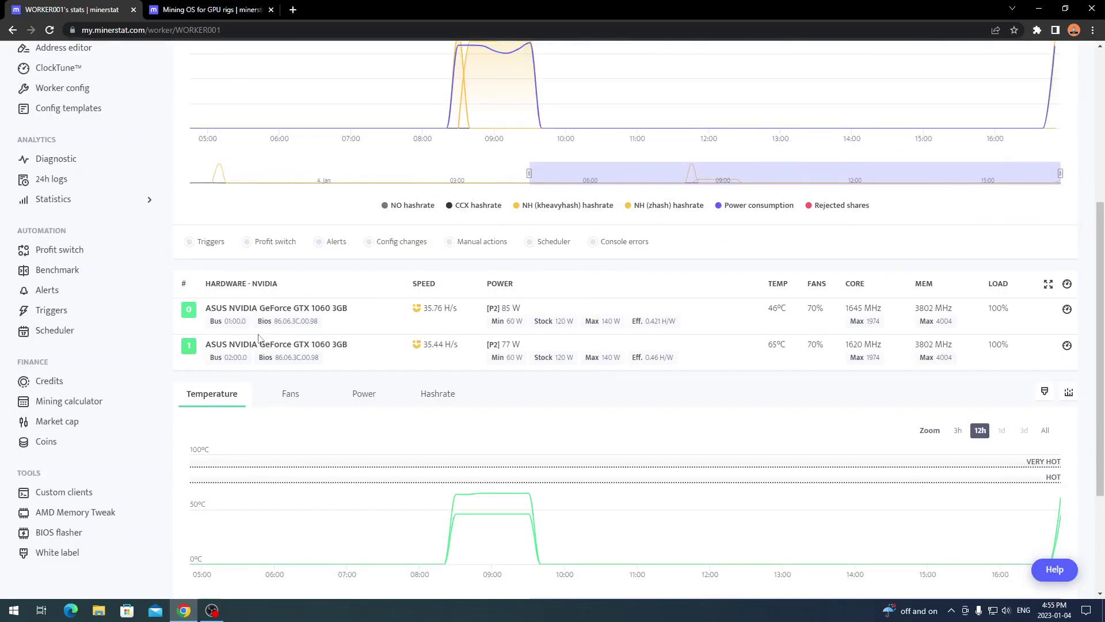
View the clock and power limit settings of GPU 0, and examine WORKER001's temperature chart and earnings summary.
click(1068, 311)
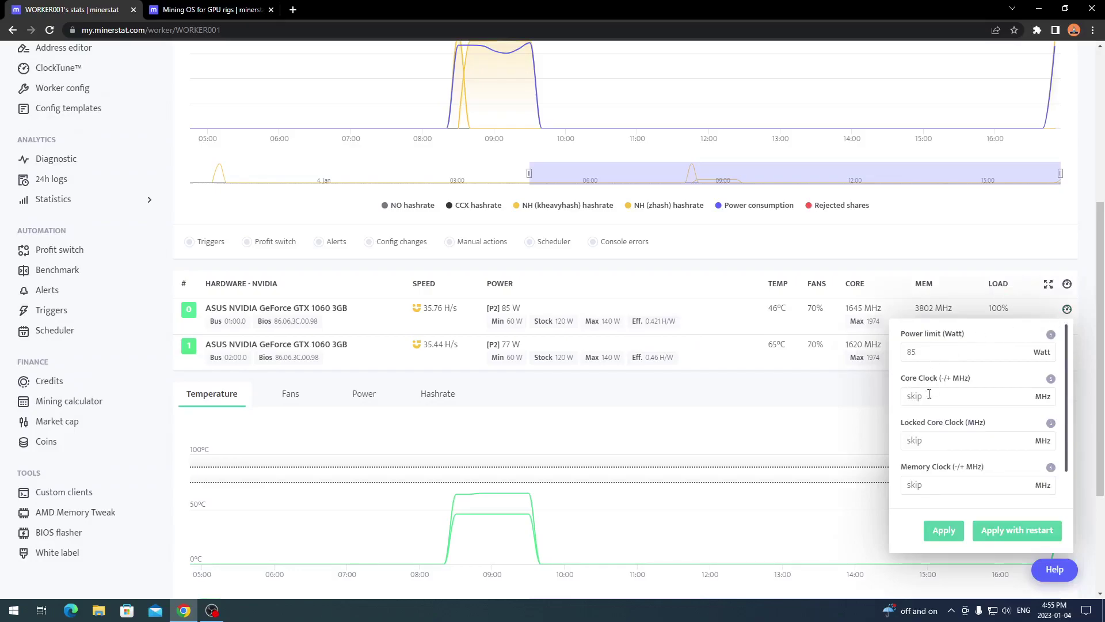
click(942, 245)
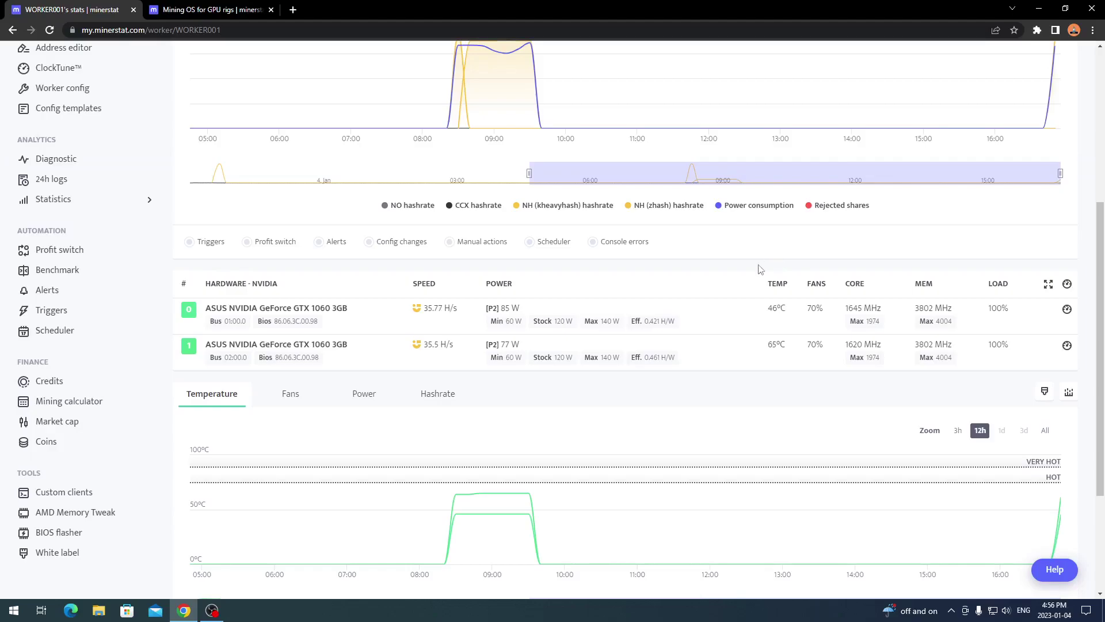
scroll(512, 333, down, 2)
scroll(511, 333, down, 1)
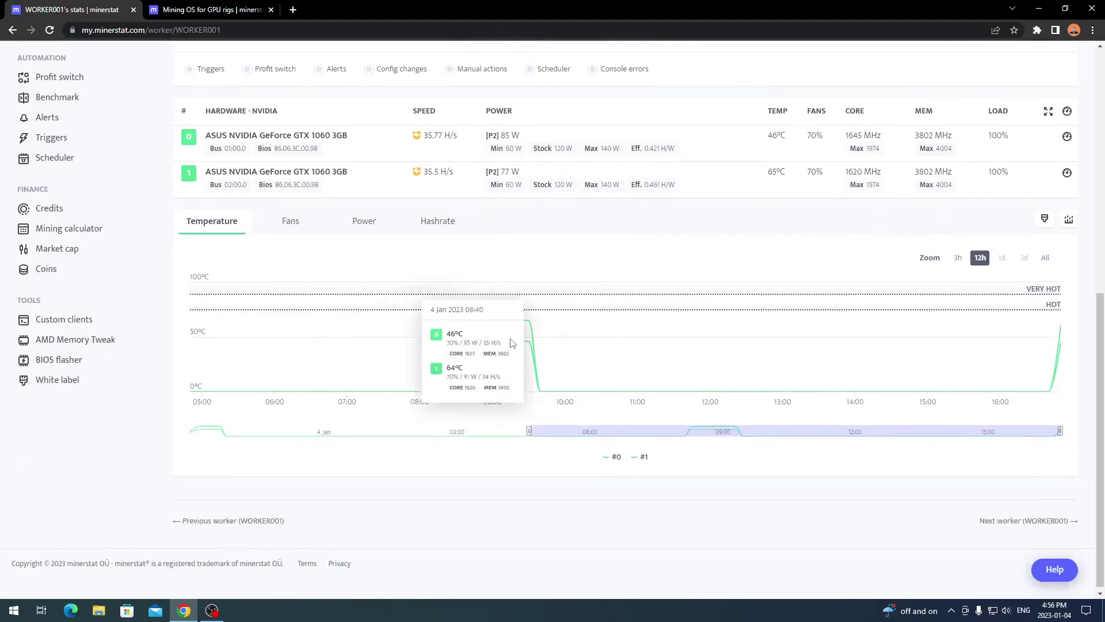
scroll(423, 350, up, 8)
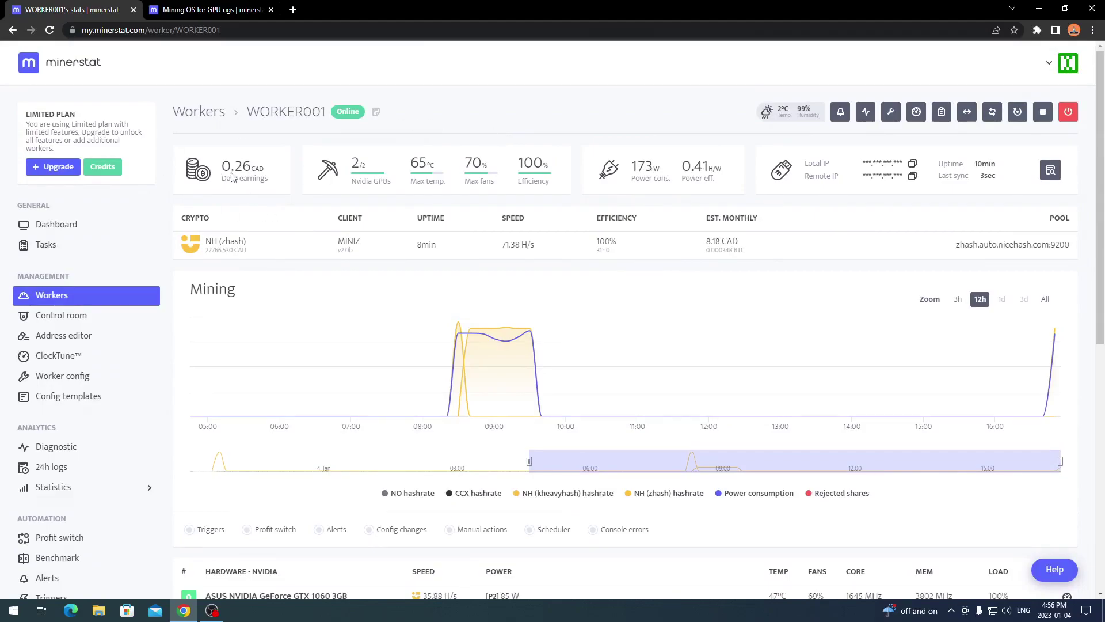
mouse_move(718, 254)
Open WORKER001's configuration and browse the mining clients available as the default client, keeping MINIZ.
click(95, 382)
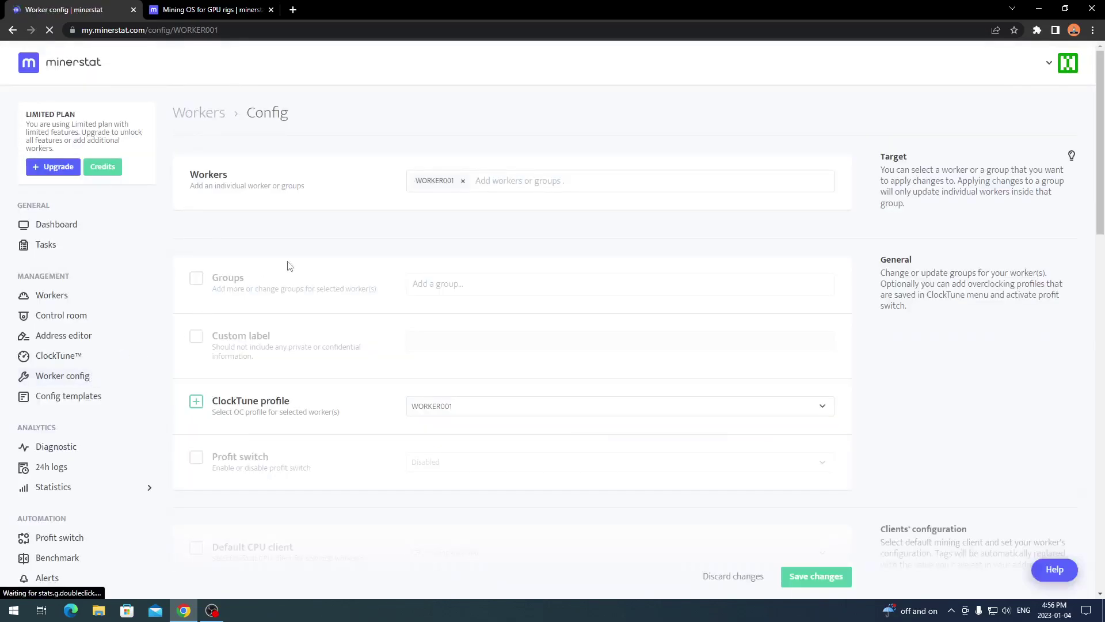
scroll(291, 253, down, 8)
scroll(285, 236, up, 1)
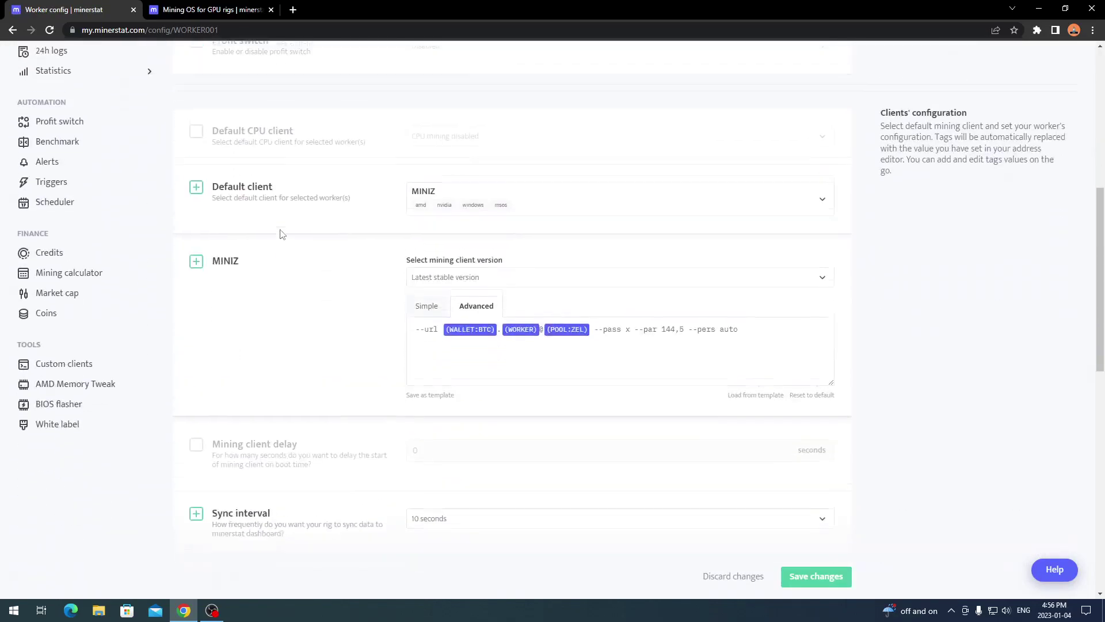
click(701, 207)
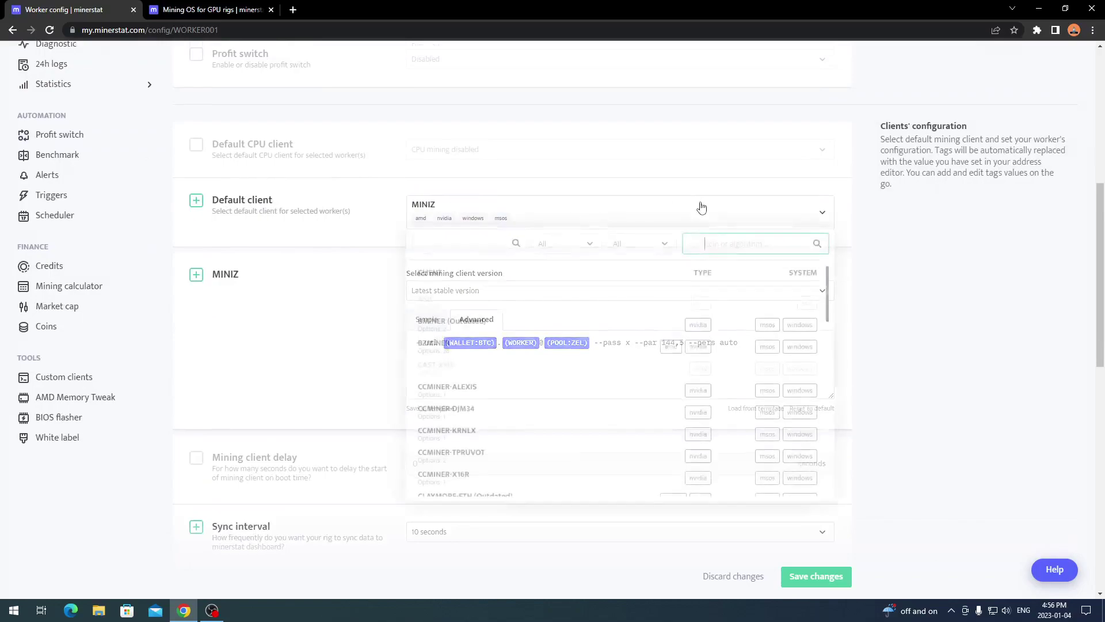
scroll(468, 366, down, 9)
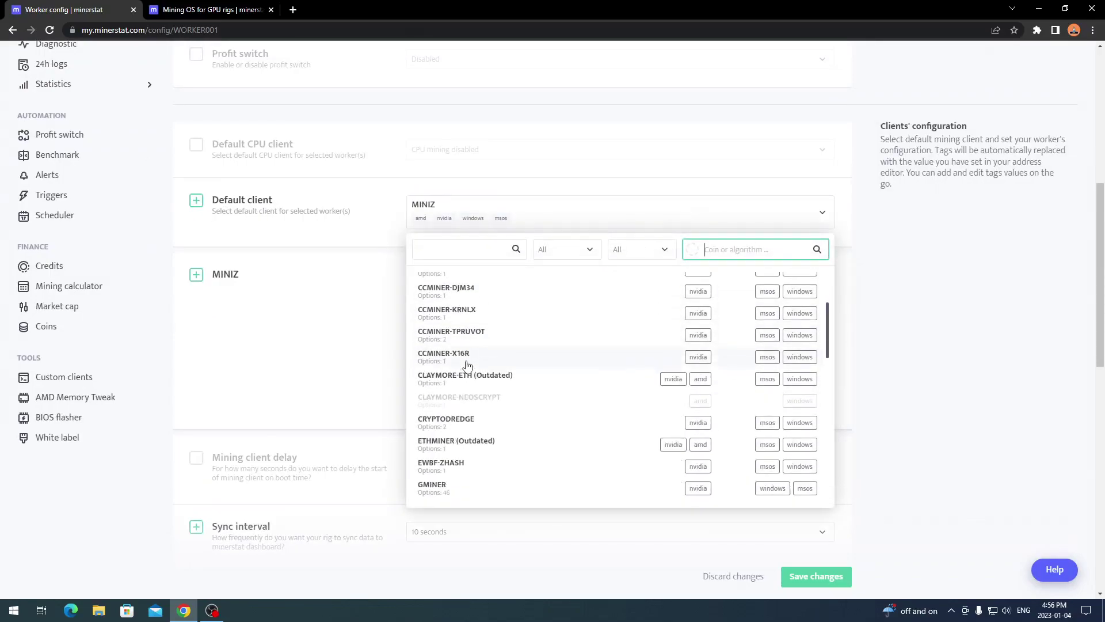
scroll(467, 366, down, 10)
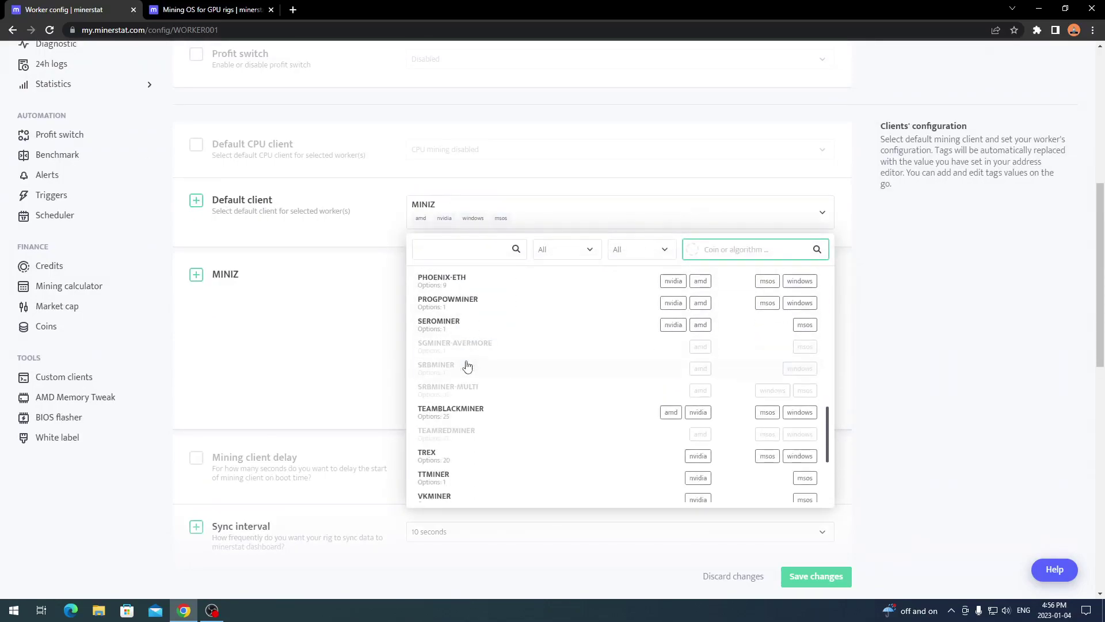
click(276, 326)
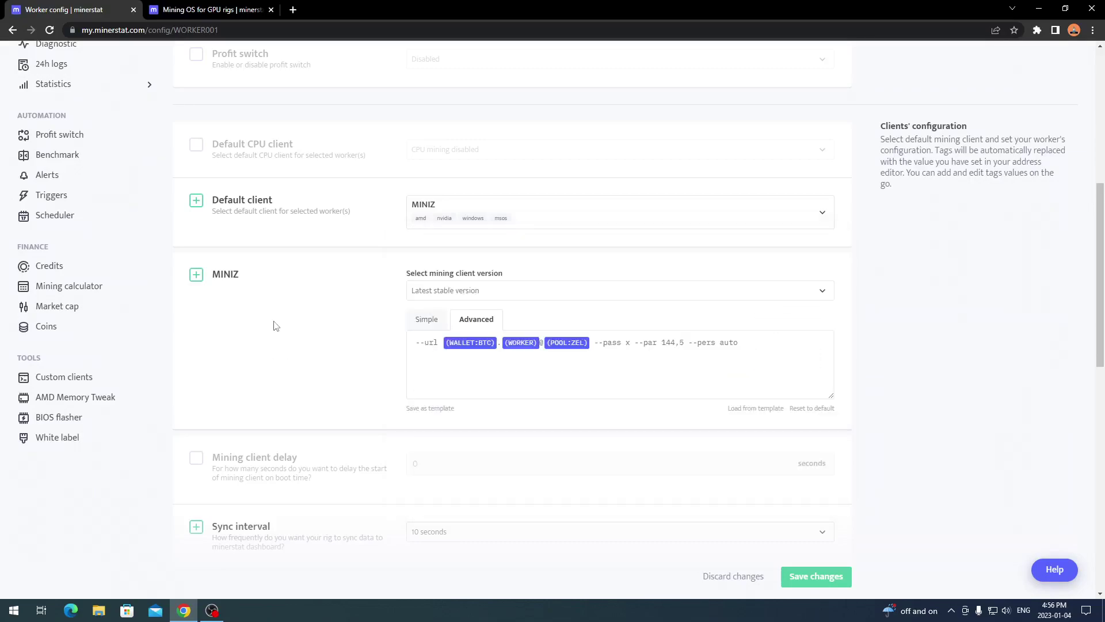
Show the MINIZ configuration in Simple mode and browse its coin choices, keeping NiceHash Zhash.
click(429, 320)
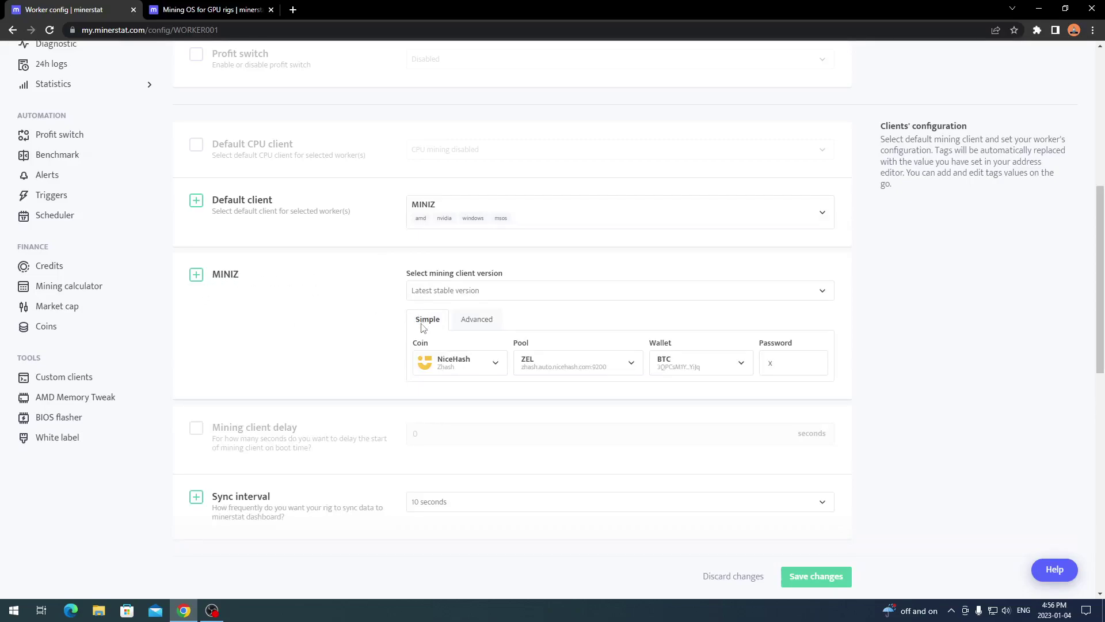
click(490, 372)
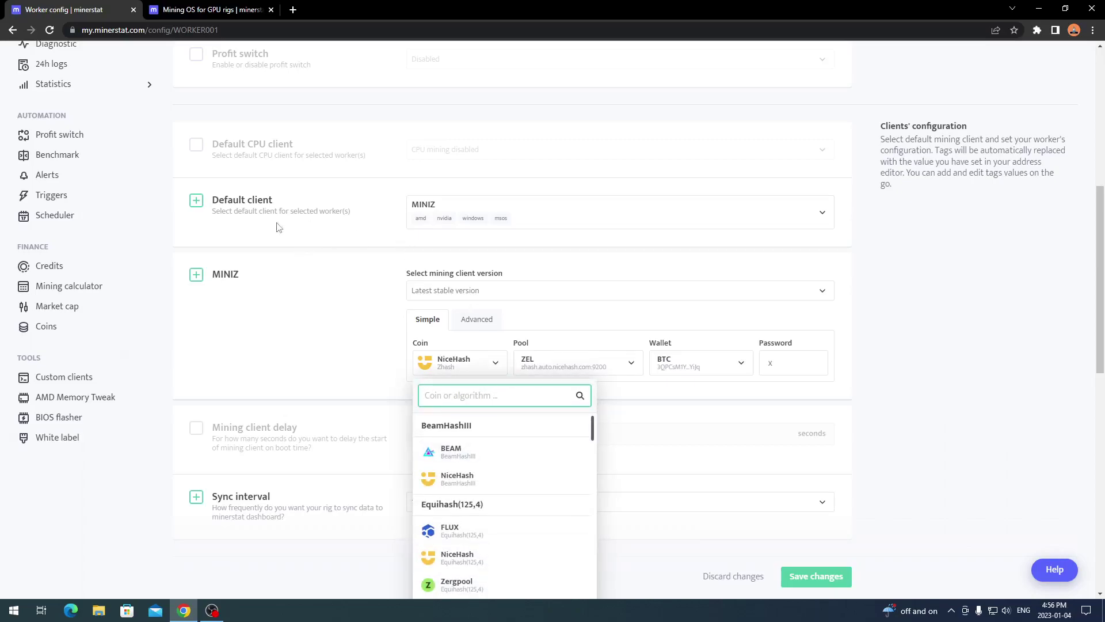
scroll(471, 472, down, 1)
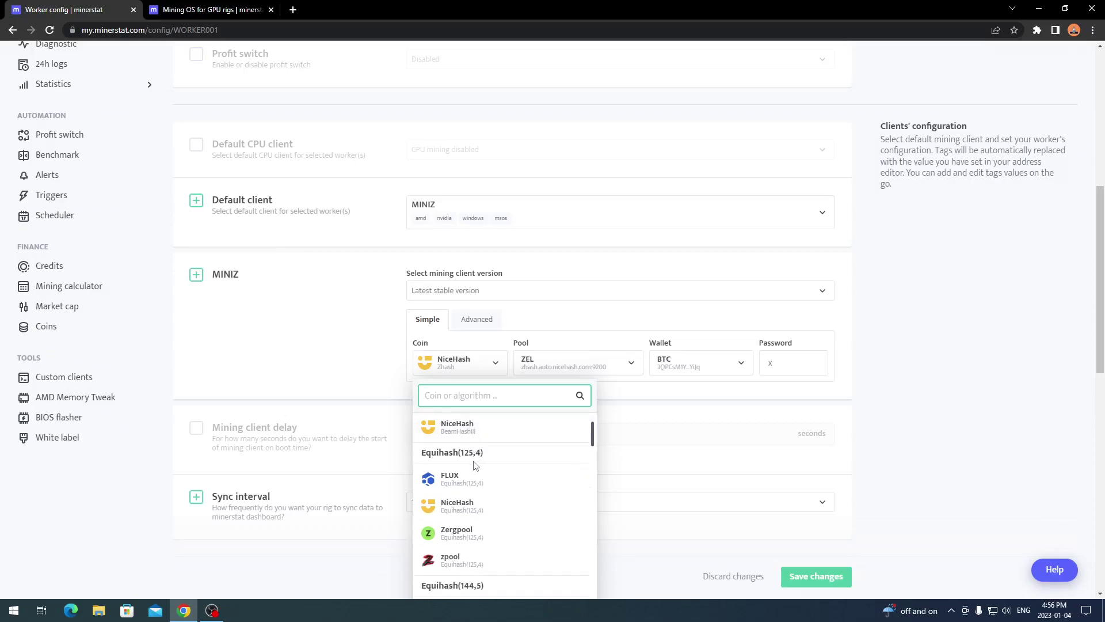
click(327, 385)
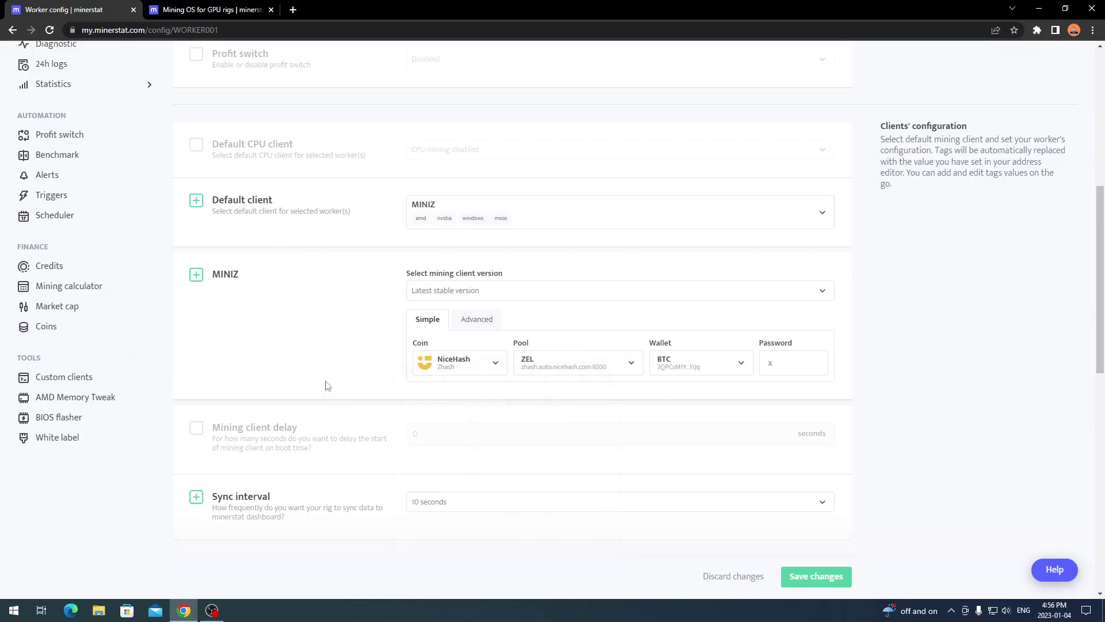
Browse the pools available for MINIZ, keeping ZEL, and open the Address editor in a separate browser tab.
click(621, 373)
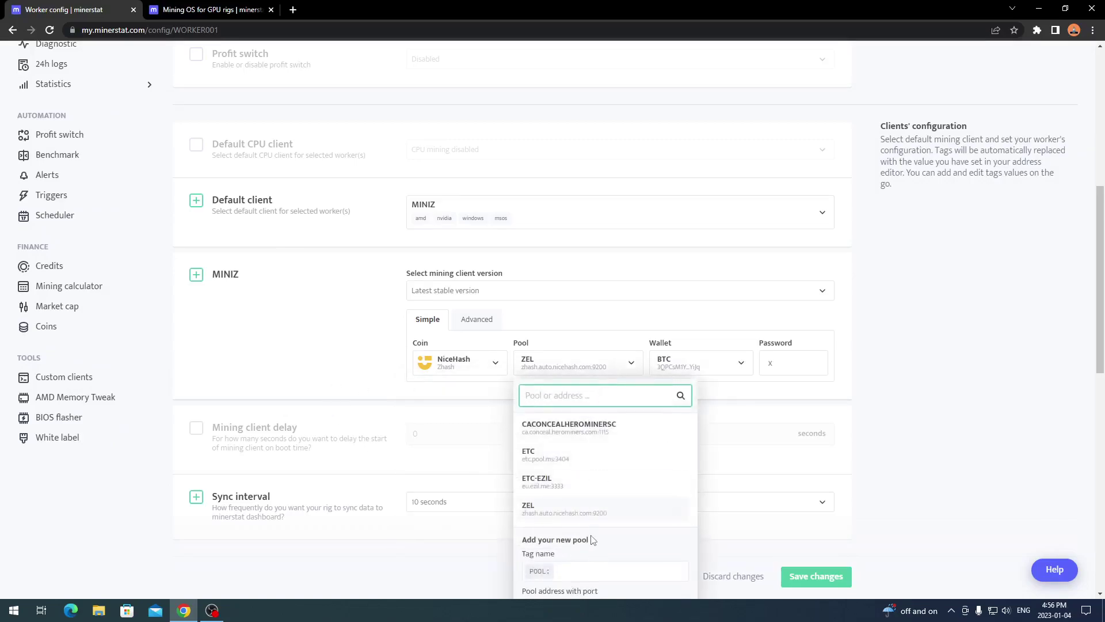
click(348, 374)
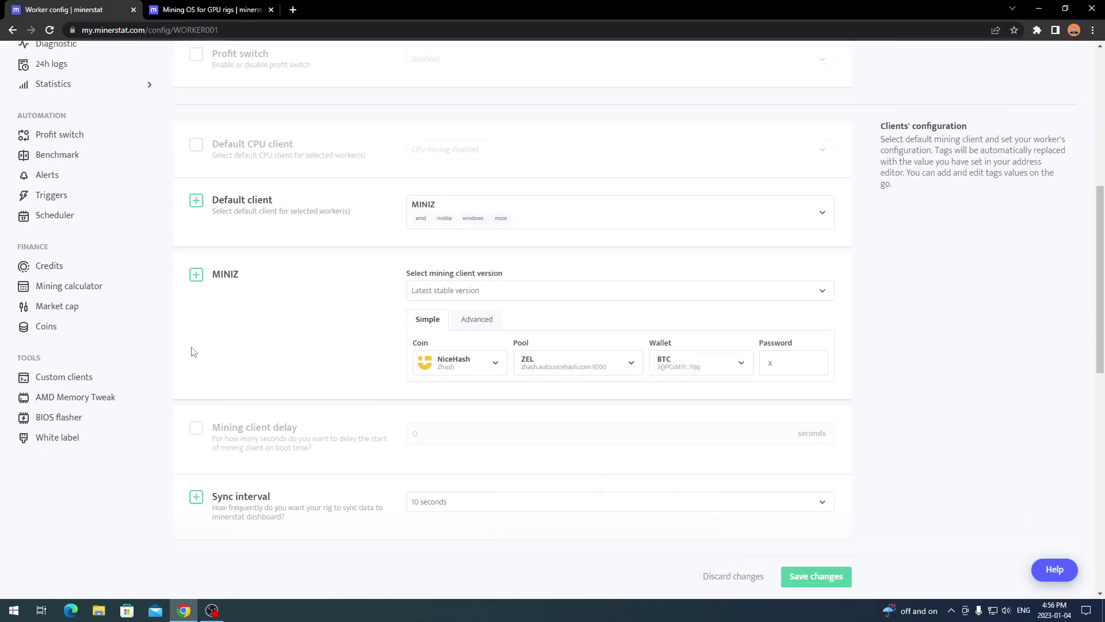
scroll(63, 265, up, 4)
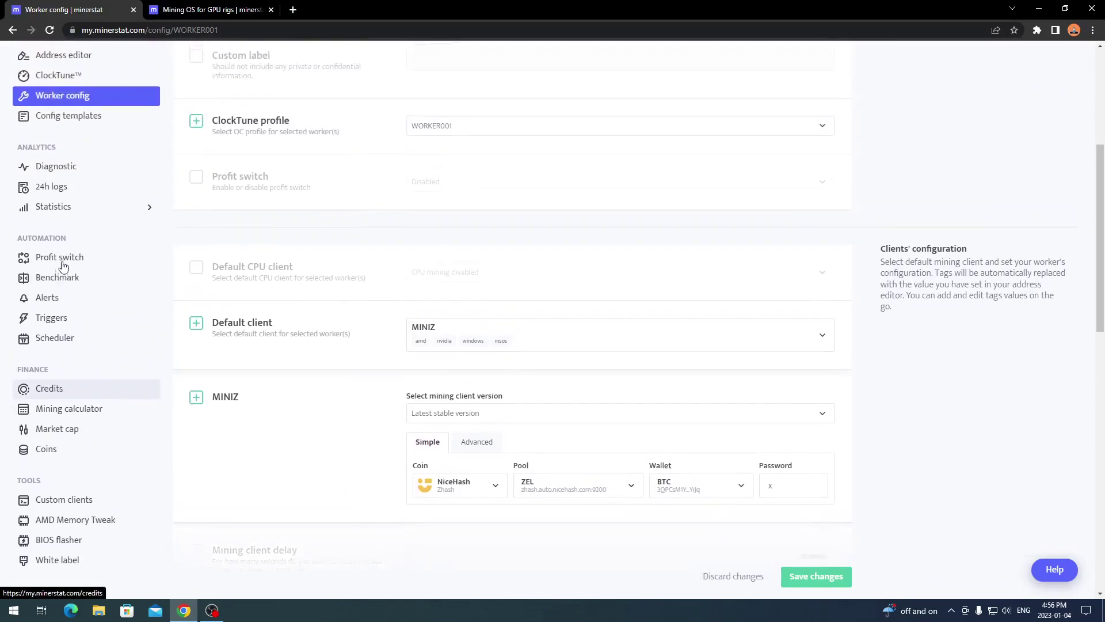
scroll(63, 266, up, 1)
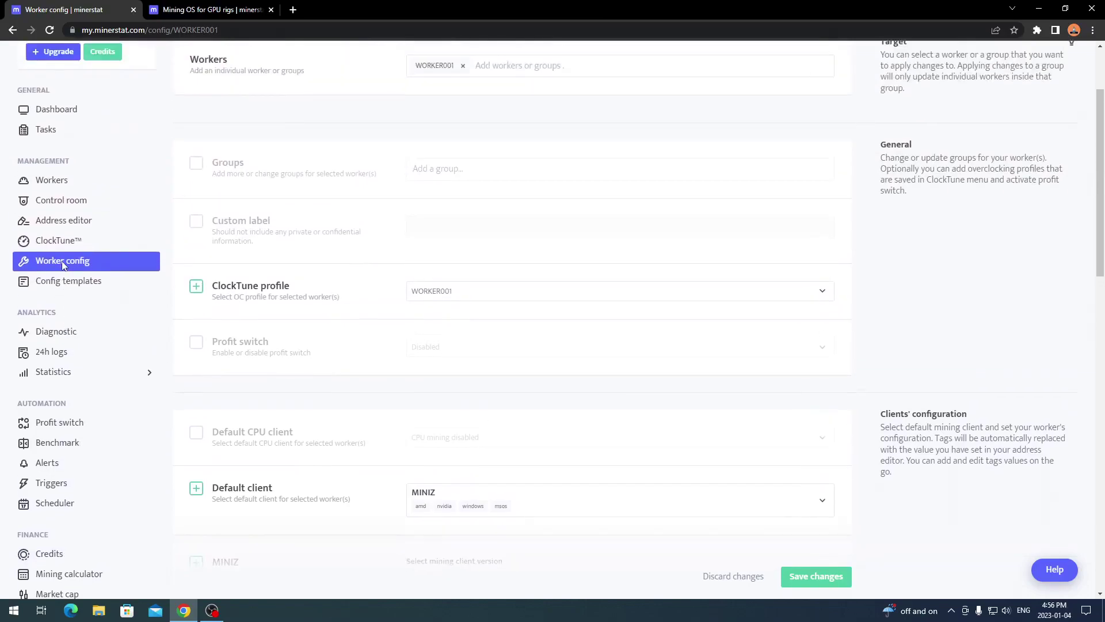
scroll(63, 265, down, 4)
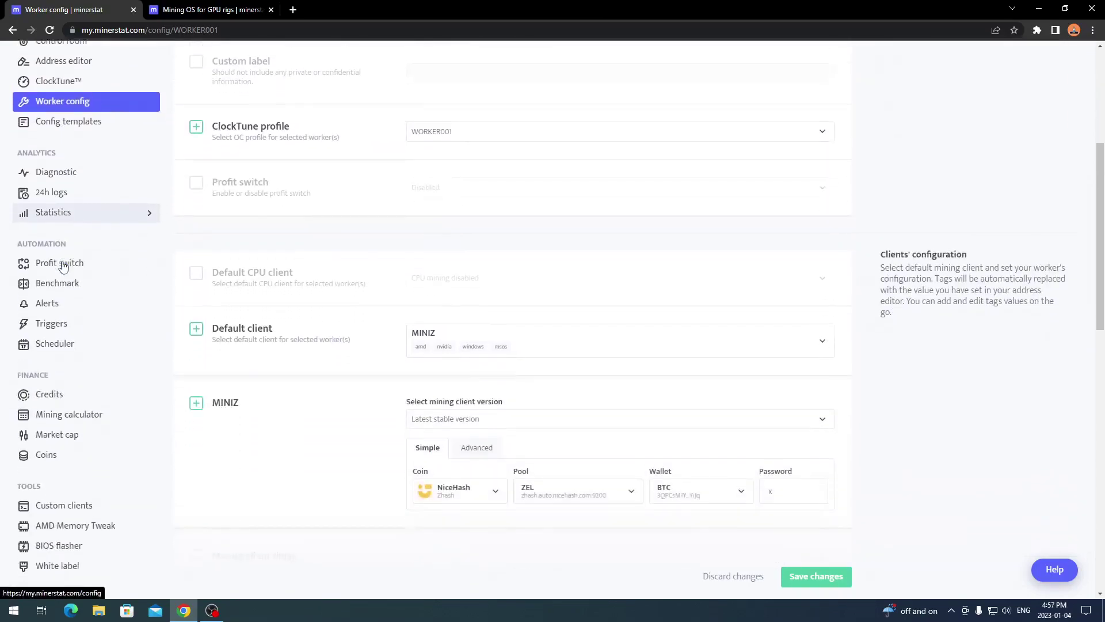
scroll(74, 219, up, 4)
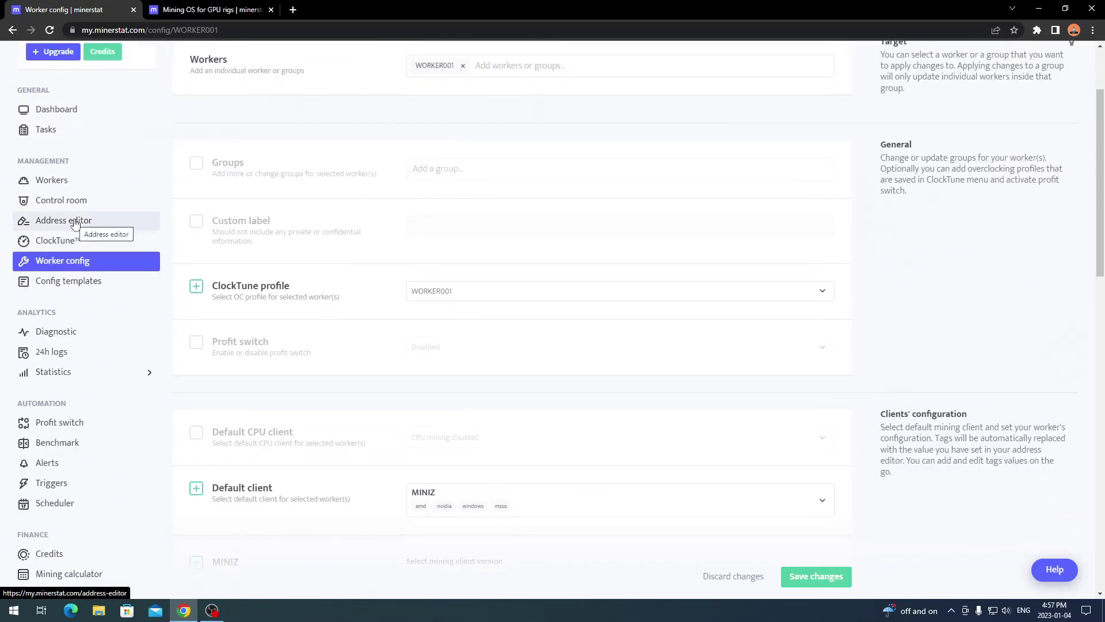
right_click(74, 221)
click(109, 228)
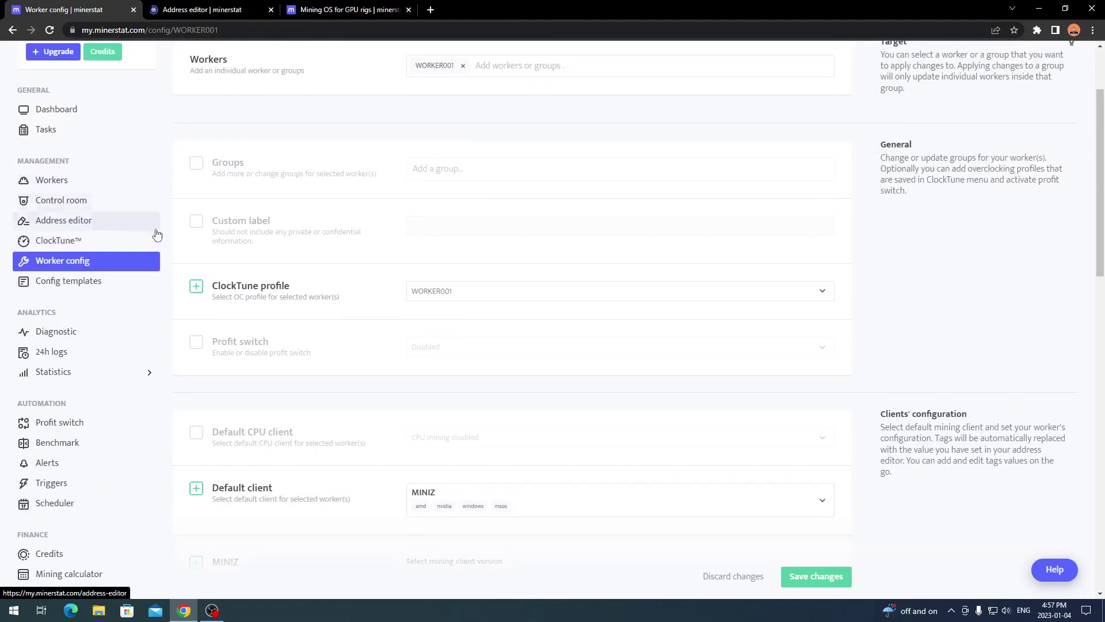
scroll(185, 308, down, 3)
scroll(185, 308, down, 3)
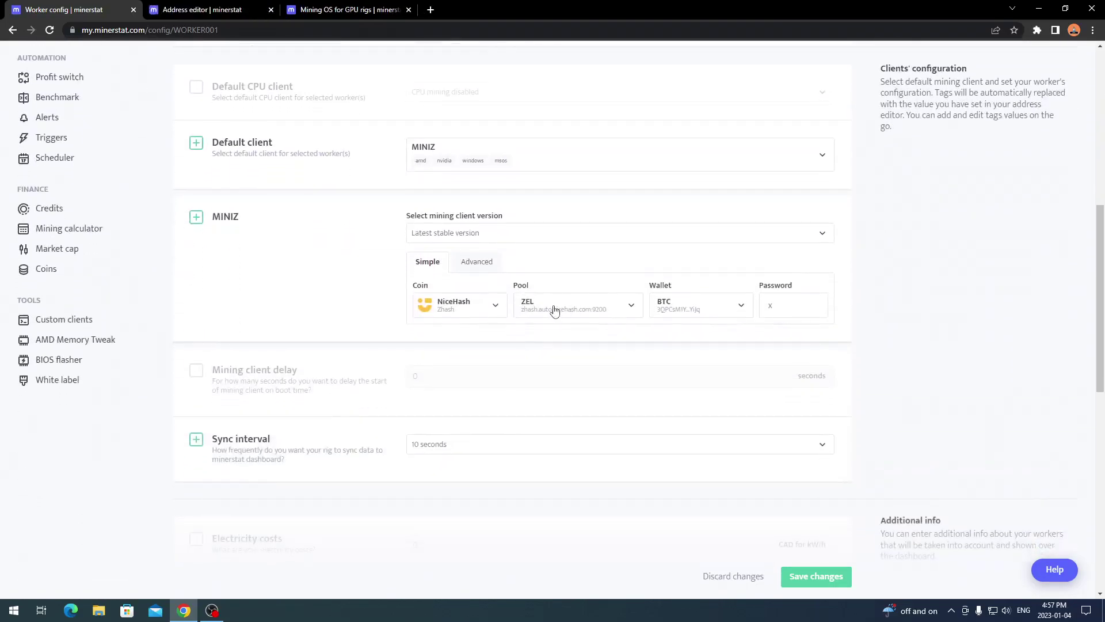
click(217, 6)
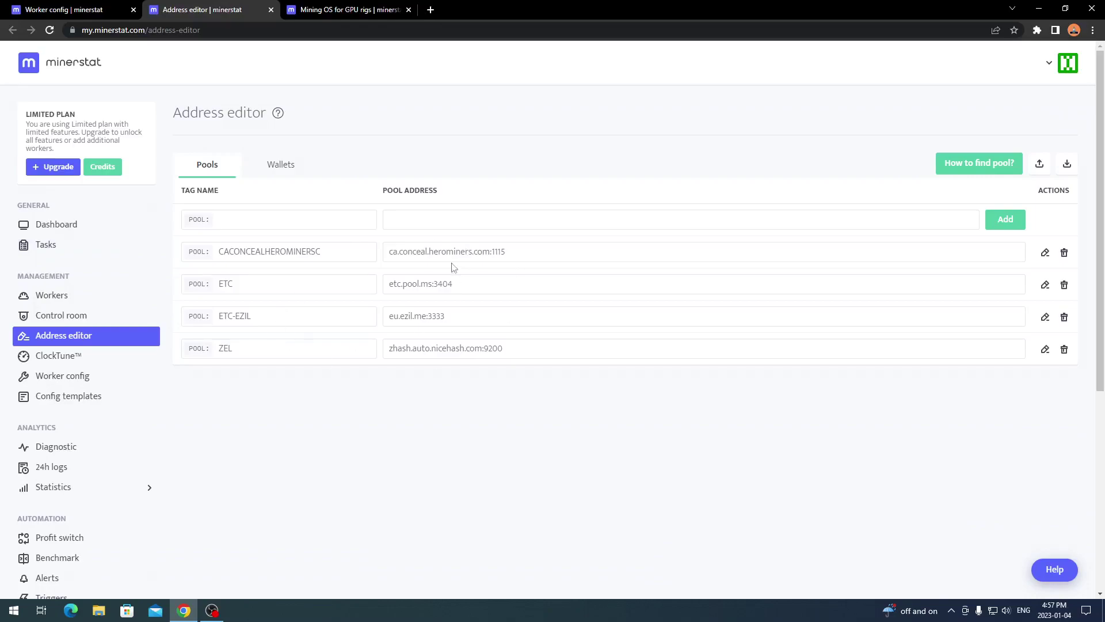
Draft a new pool entry tagged PoolName and highlight the CACONCEALHEROMINERSC and ETC pool addresses as format examples.
click(240, 218)
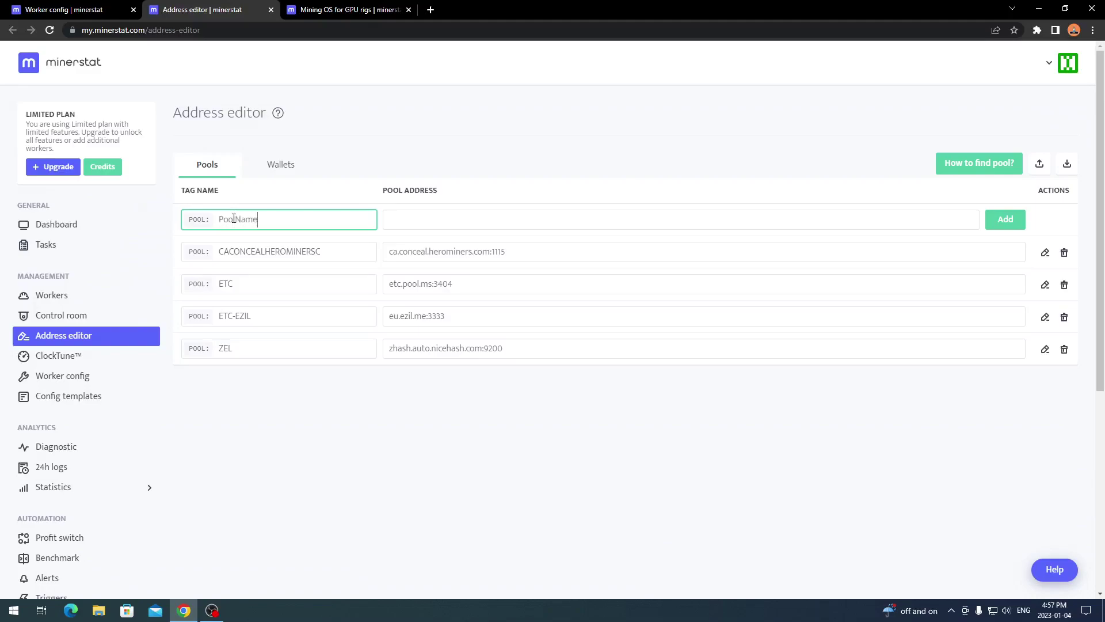
click(430, 211)
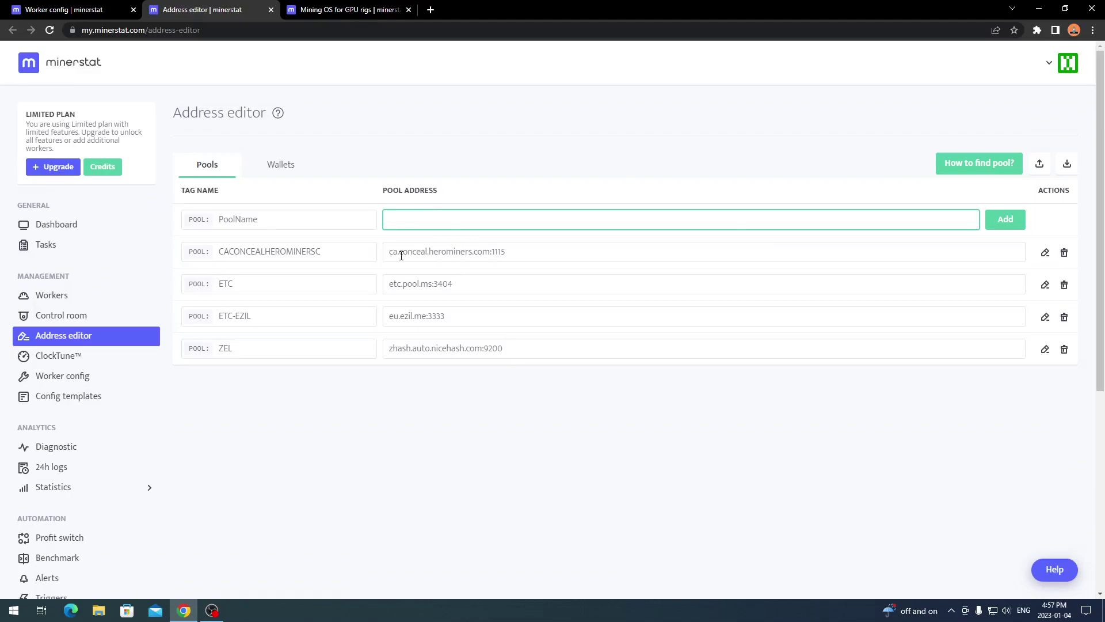
drag(386, 253, 591, 251)
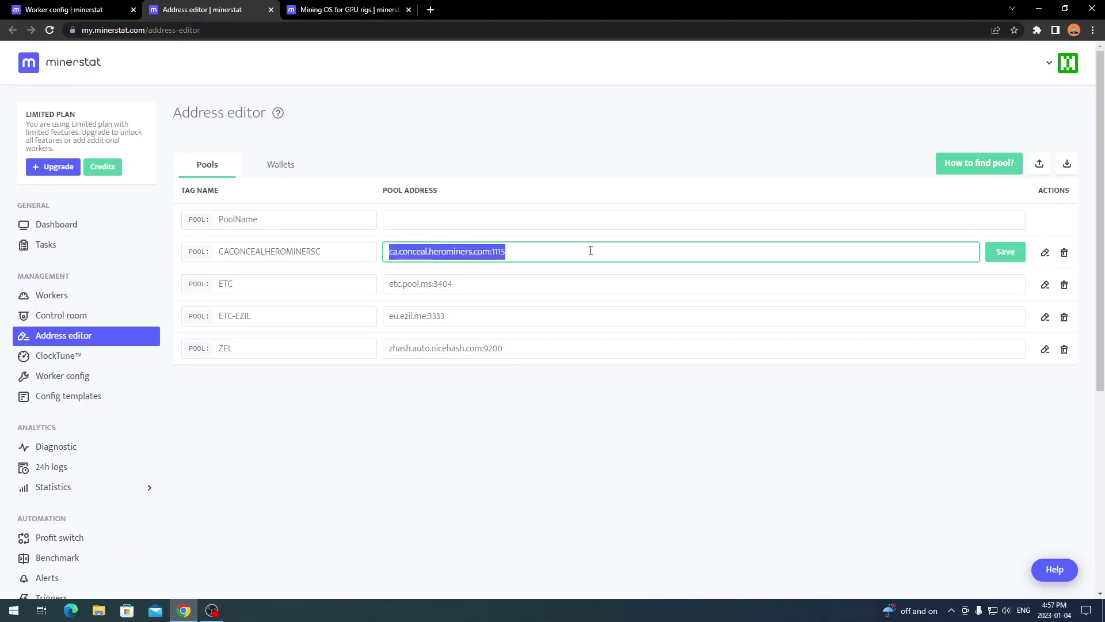
click(392, 288)
drag(388, 284, 492, 285)
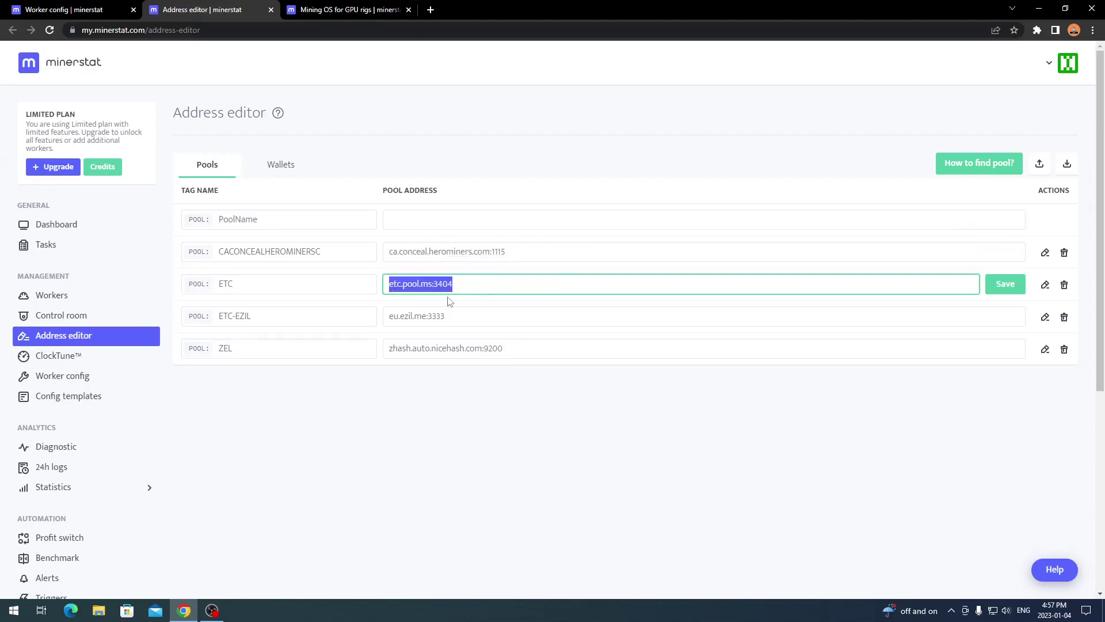
click(546, 228)
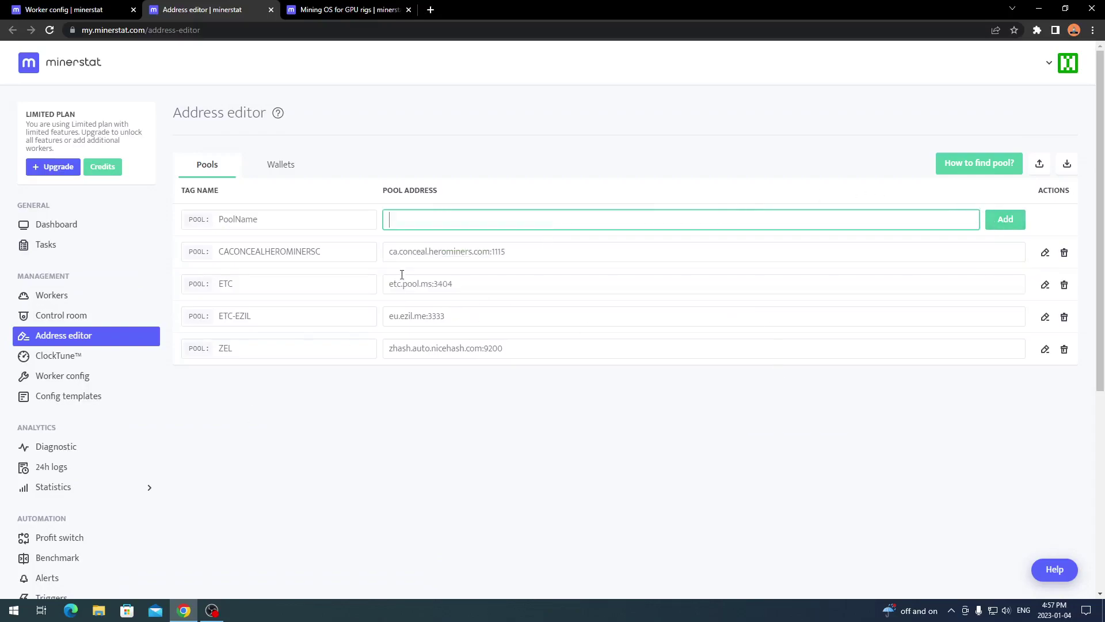
View the saved wallet tags in the Address editor and close its browser tab.
click(290, 165)
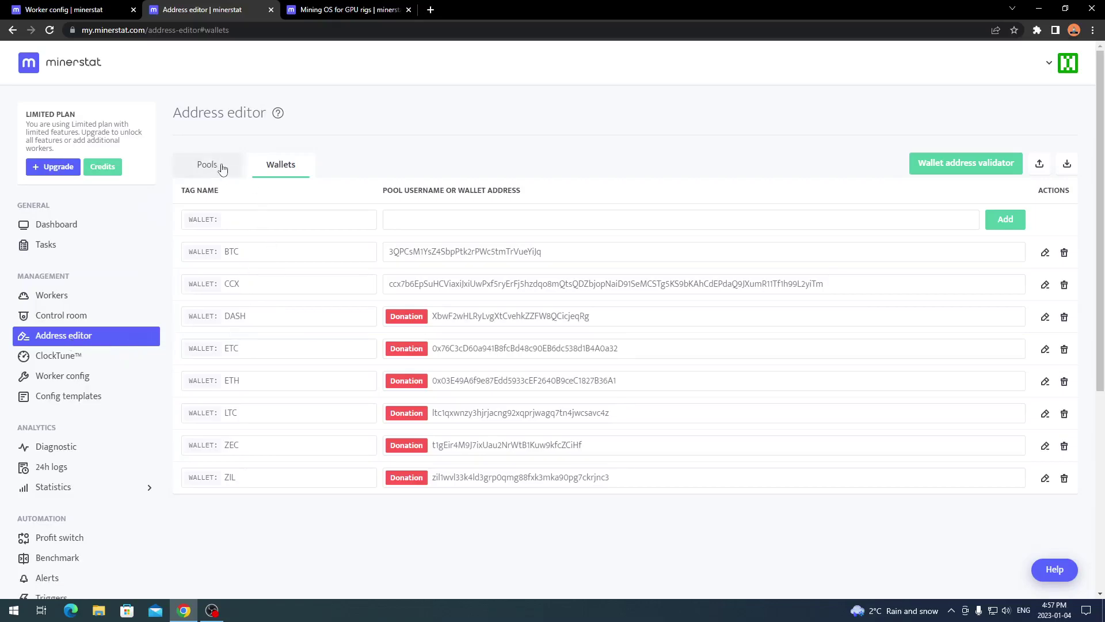
click(270, 10)
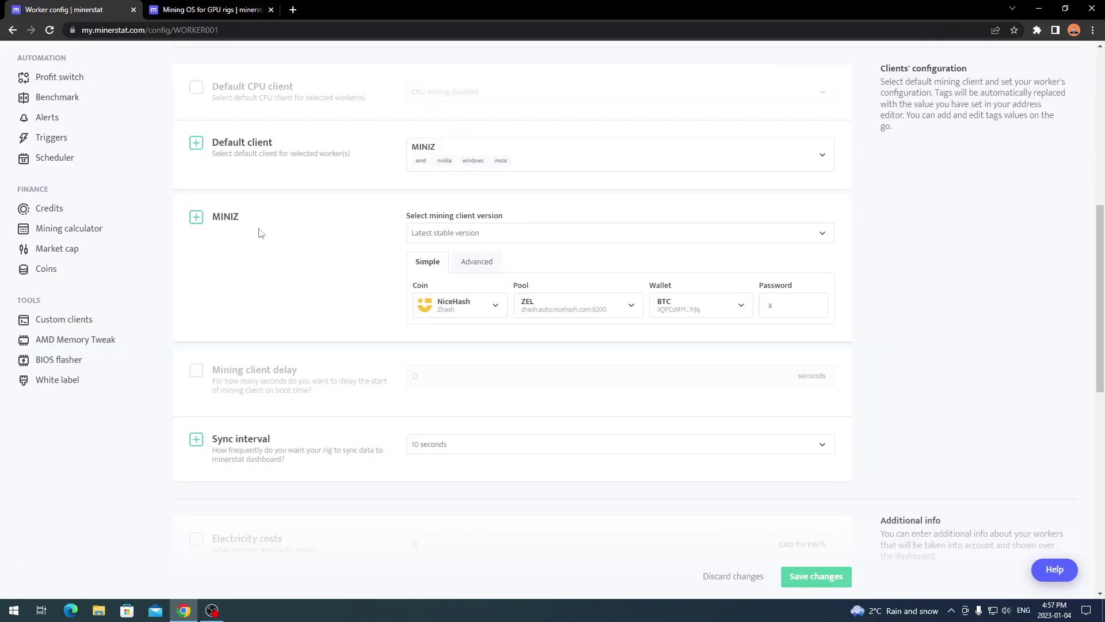
Review the pool, wallet and password settings of MINIZ without altering them, and discard the worker configuration changes.
click(583, 305)
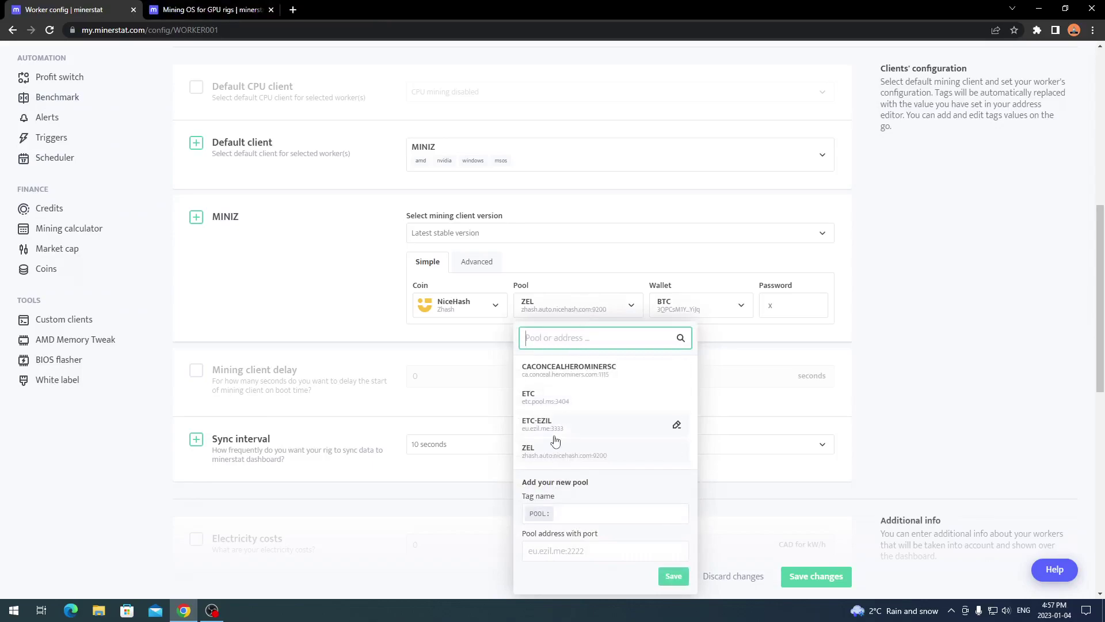
click(679, 309)
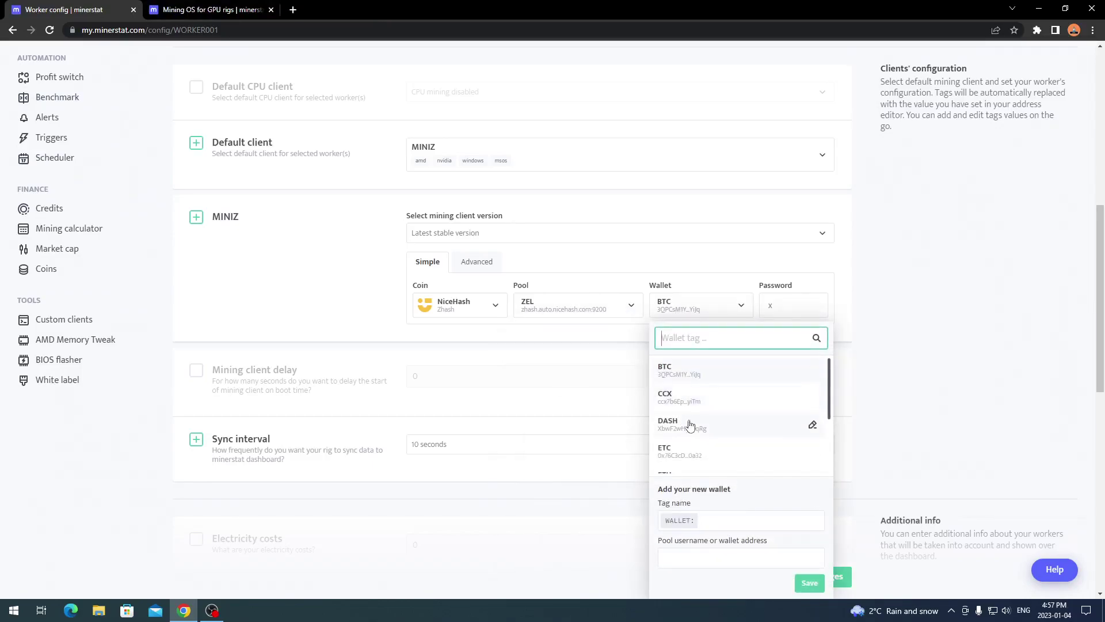
click(738, 270)
click(787, 308)
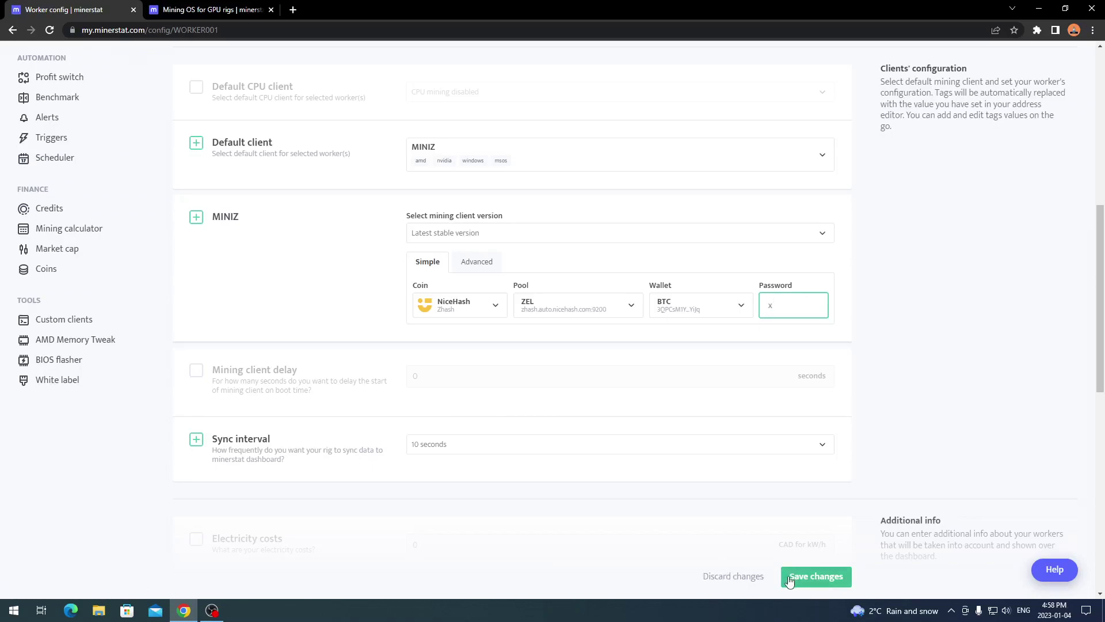
click(720, 583)
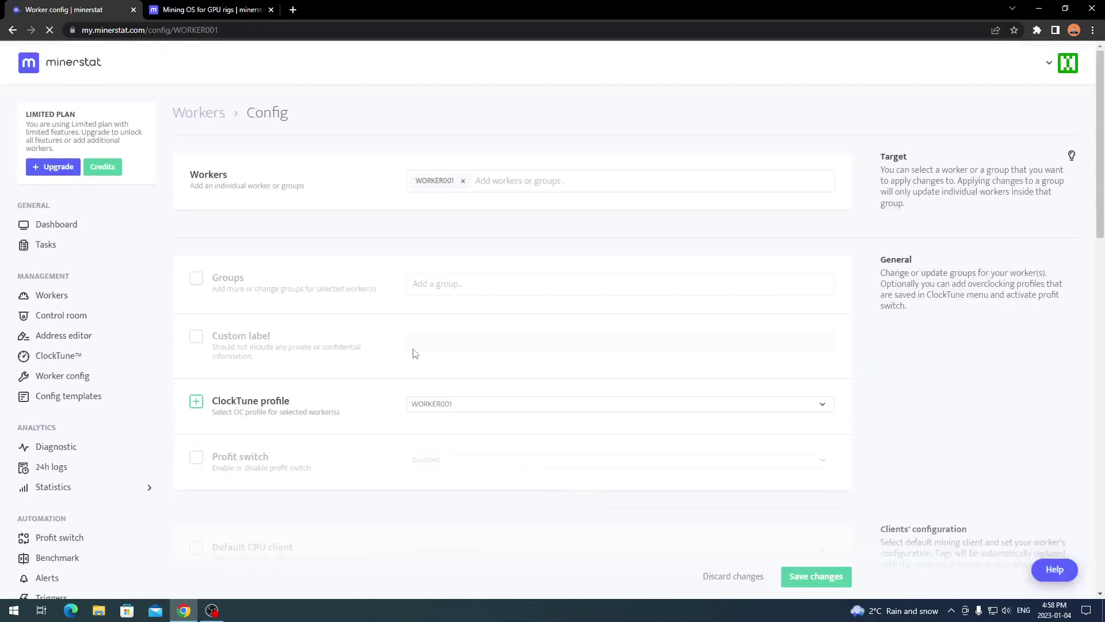
View the dashboard overview and examine the ClockTune overclocking profiles.
click(64, 231)
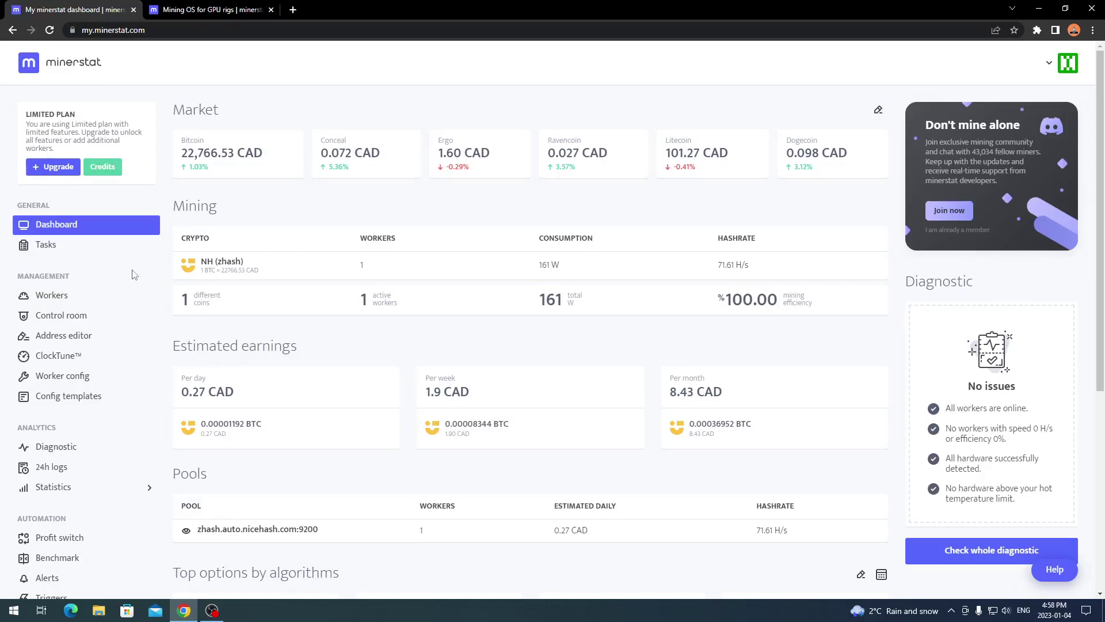
click(77, 356)
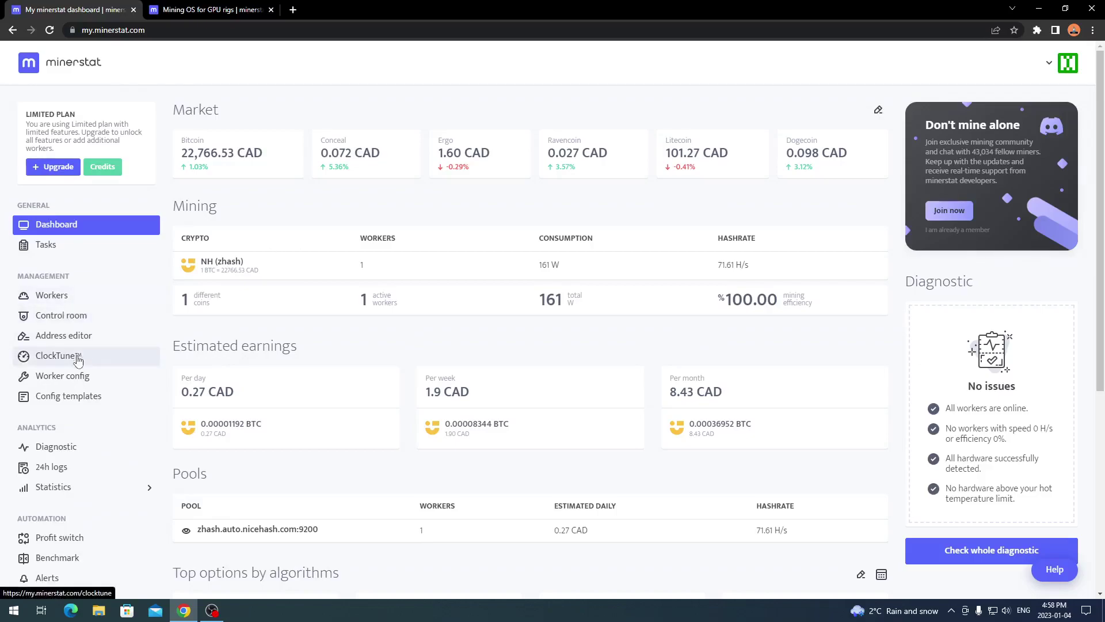
click(64, 304)
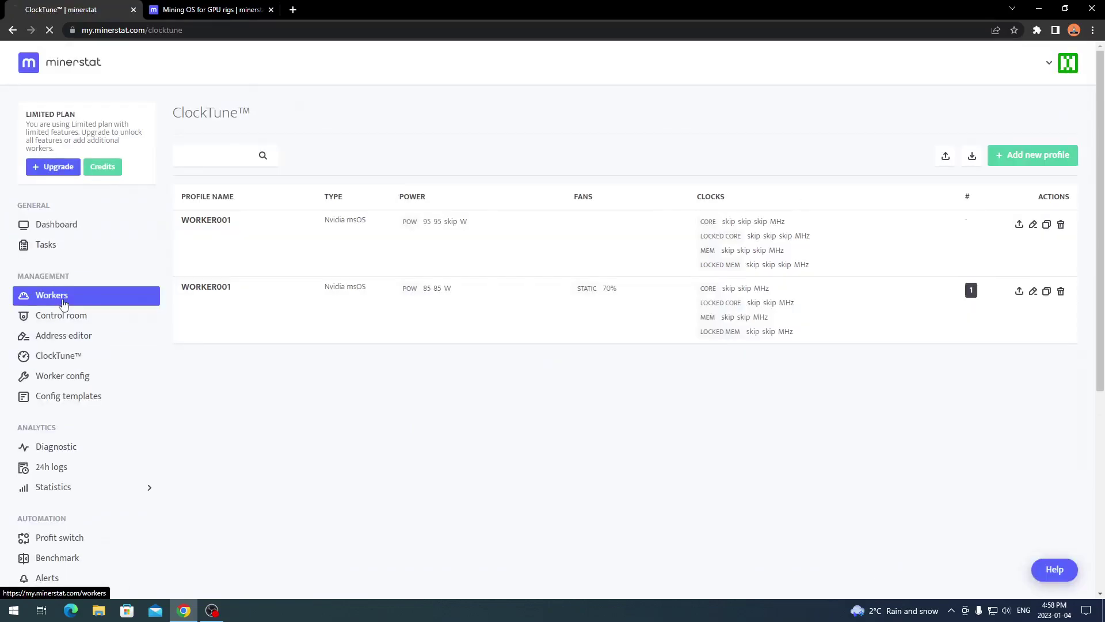
click(86, 363)
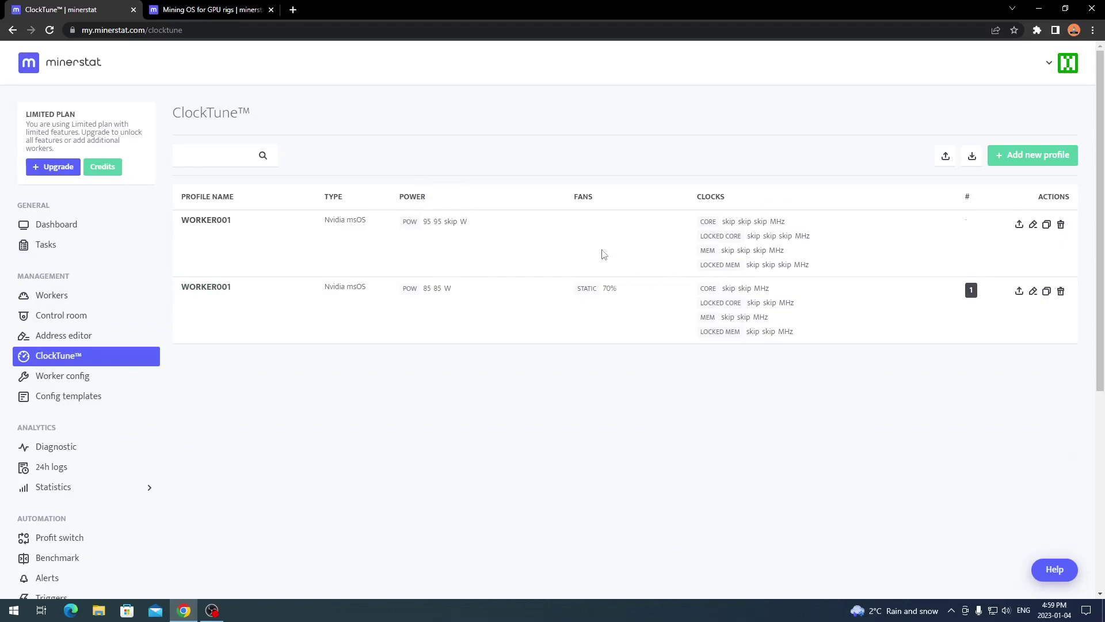
View WORKER001's statistics from the Workers list and return to the dashboard.
click(112, 375)
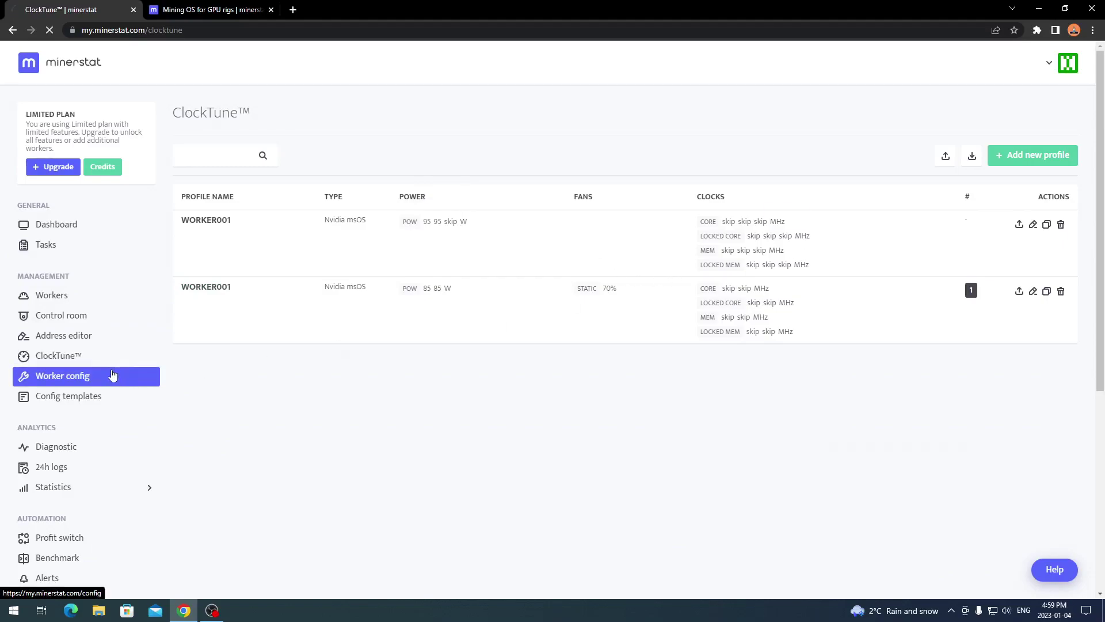
click(72, 303)
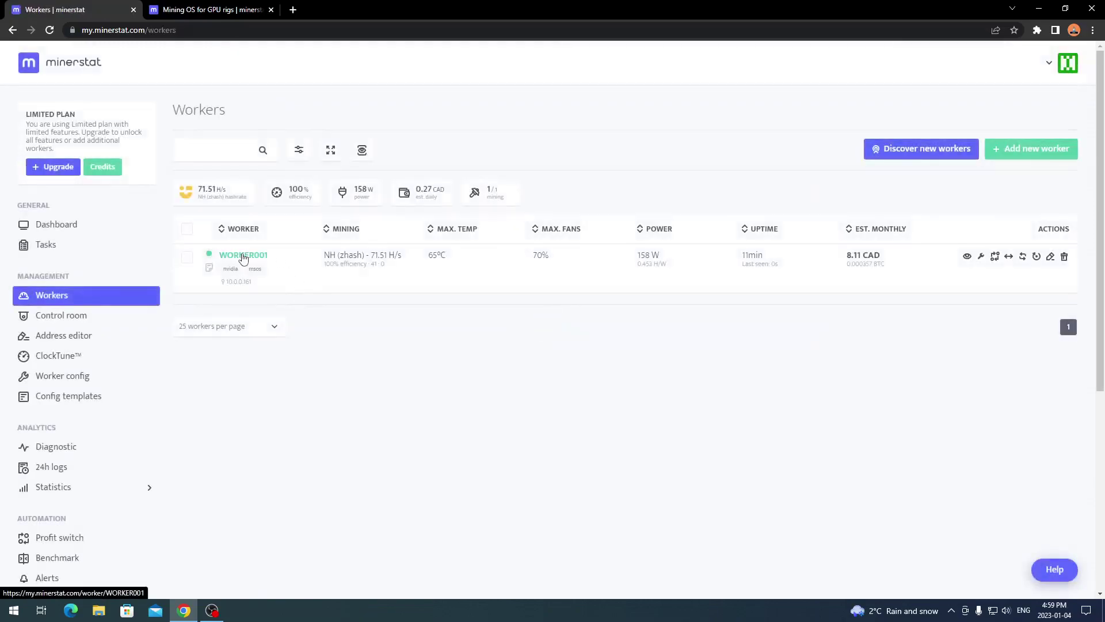
click(243, 256)
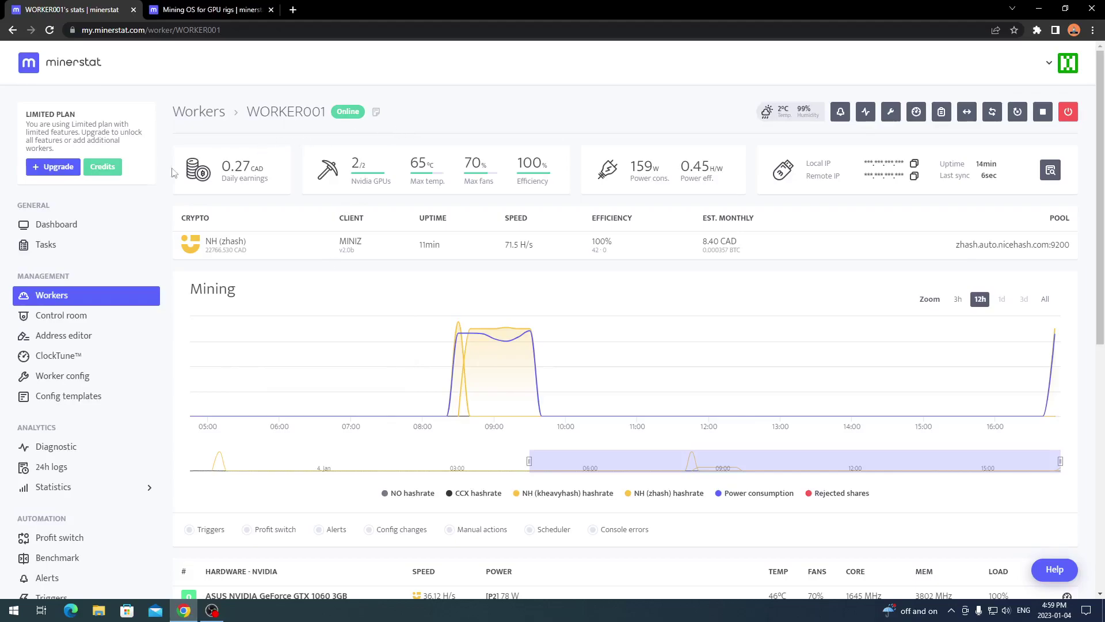
click(79, 227)
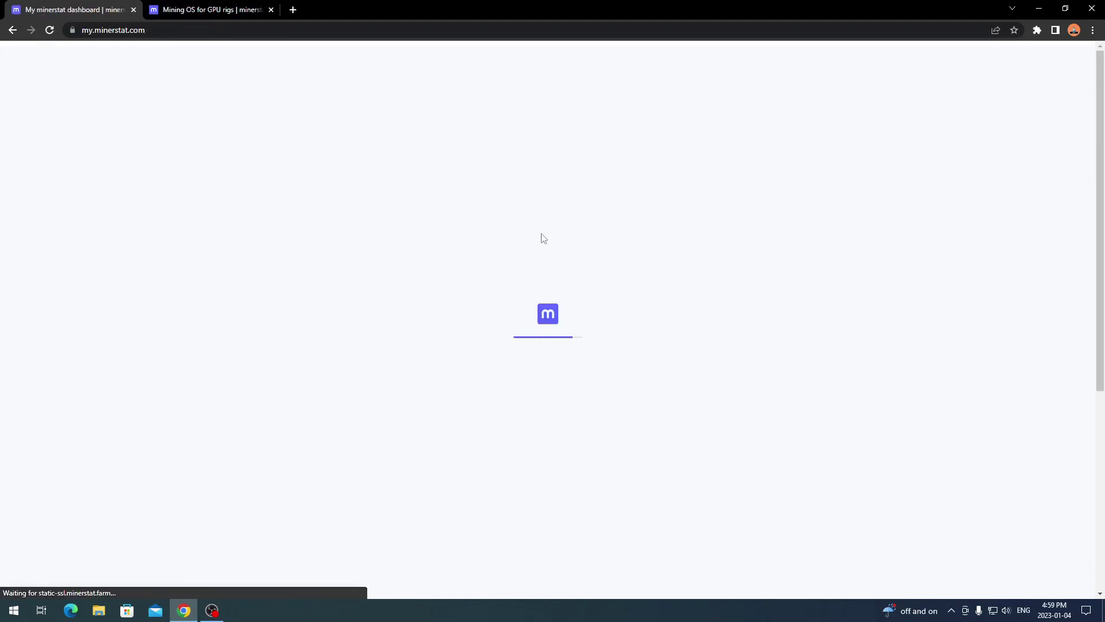